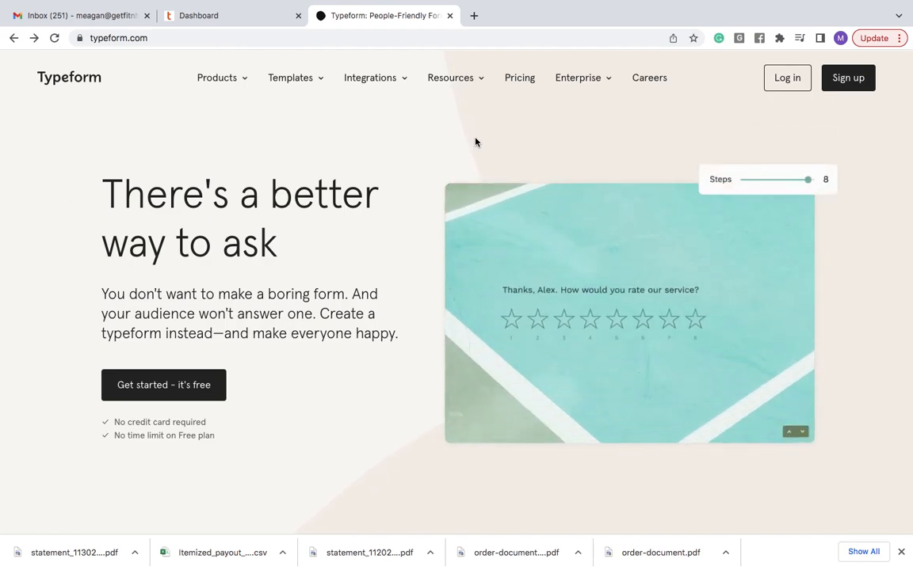
- Log in to Typeform and open the Other offerings workspace listing its 12 forms
mouse_move(568, 80)
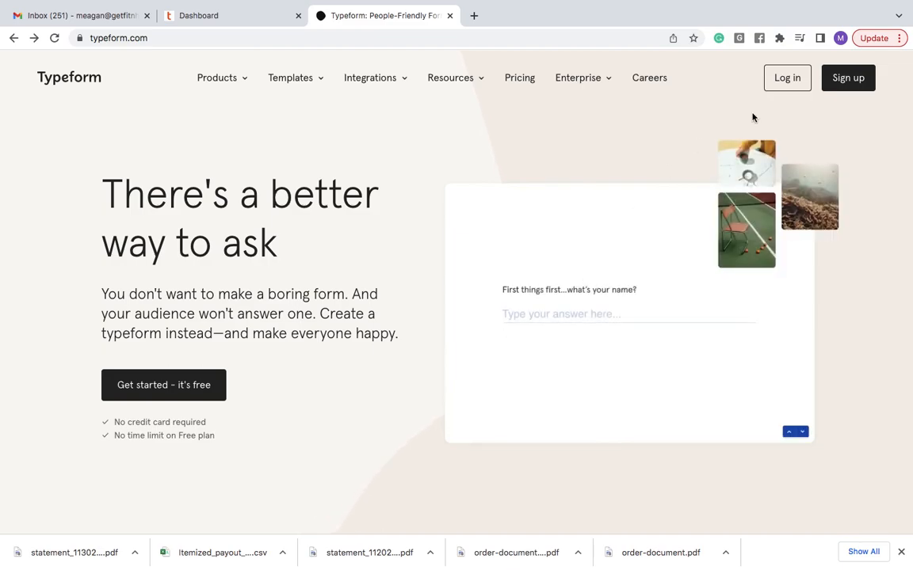
click(781, 89)
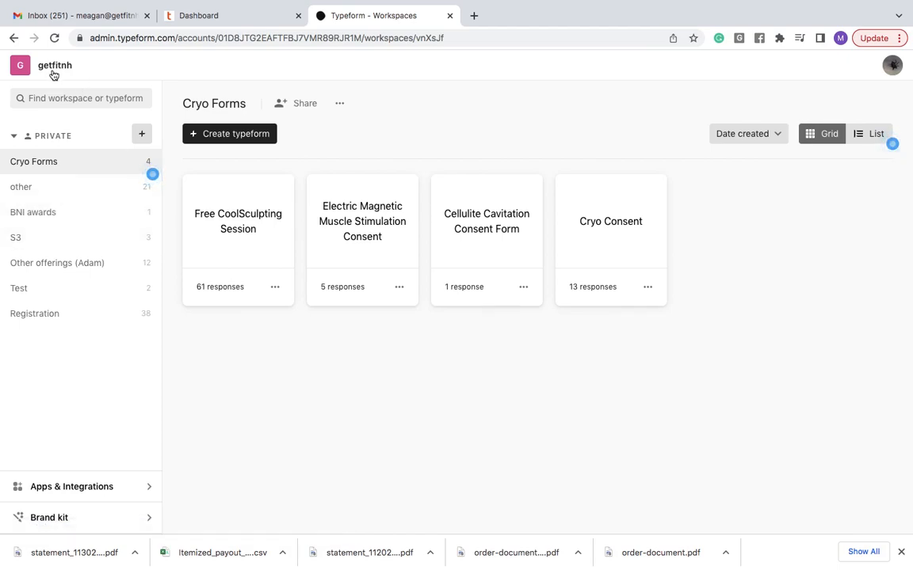
click(67, 269)
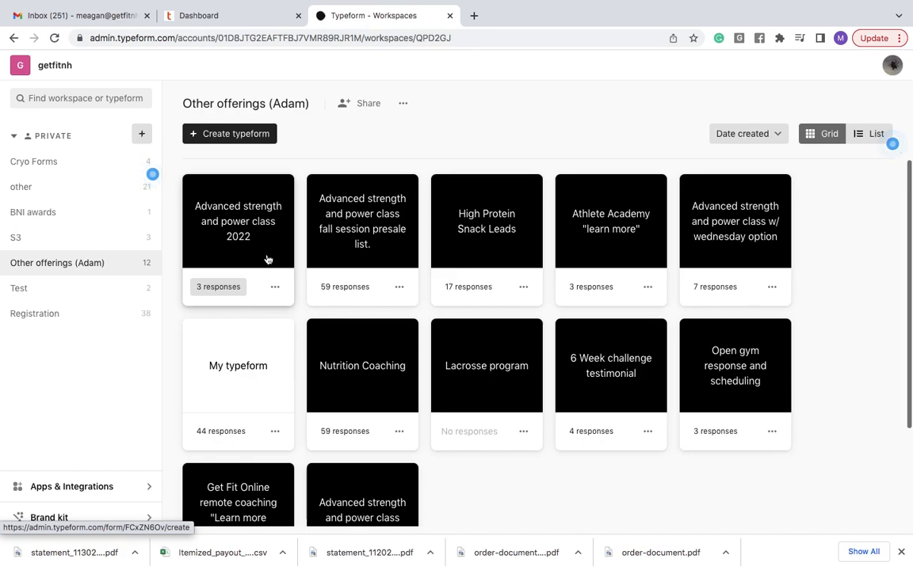
- Duplicate 'Advanced strength and power class 2022' and open the resulting (copy) form
click(275, 287)
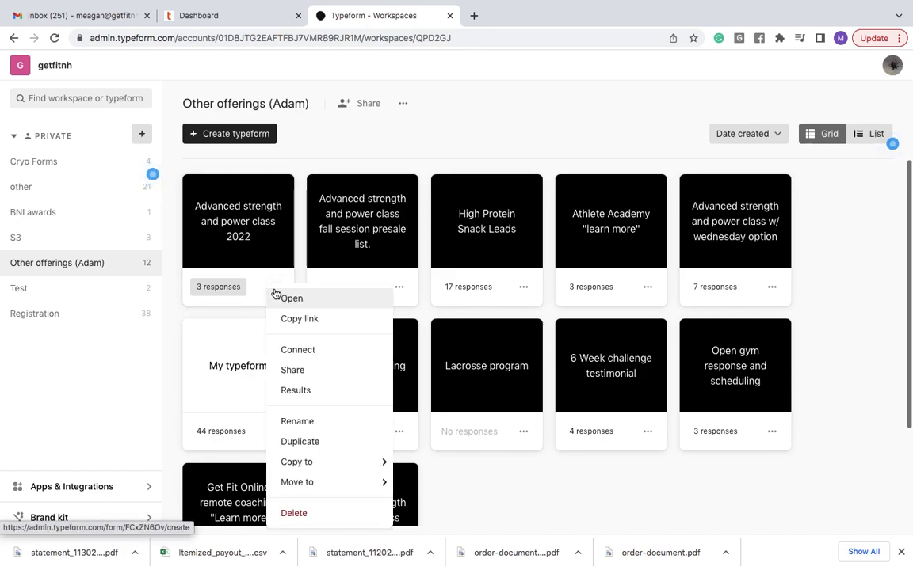
click(287, 448)
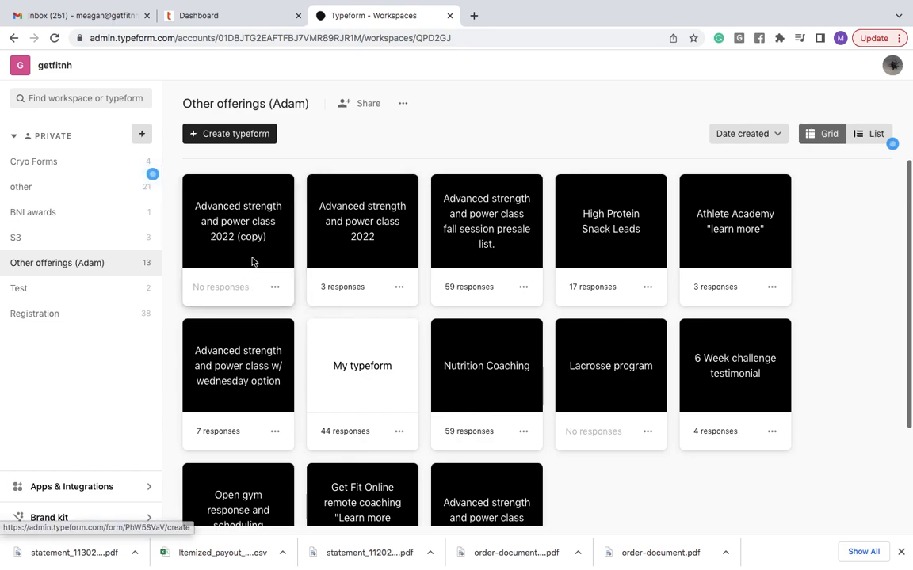
click(240, 230)
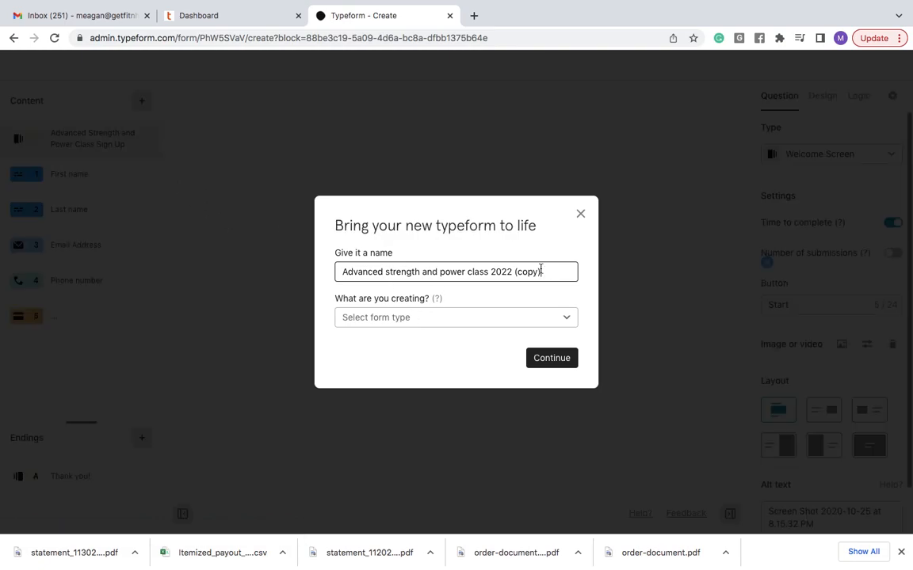
- Rename the copy 'Advanced strength and power class Q1 2023' and continue into its editor
drag(542, 272, 514, 272)
key(BackSpace)
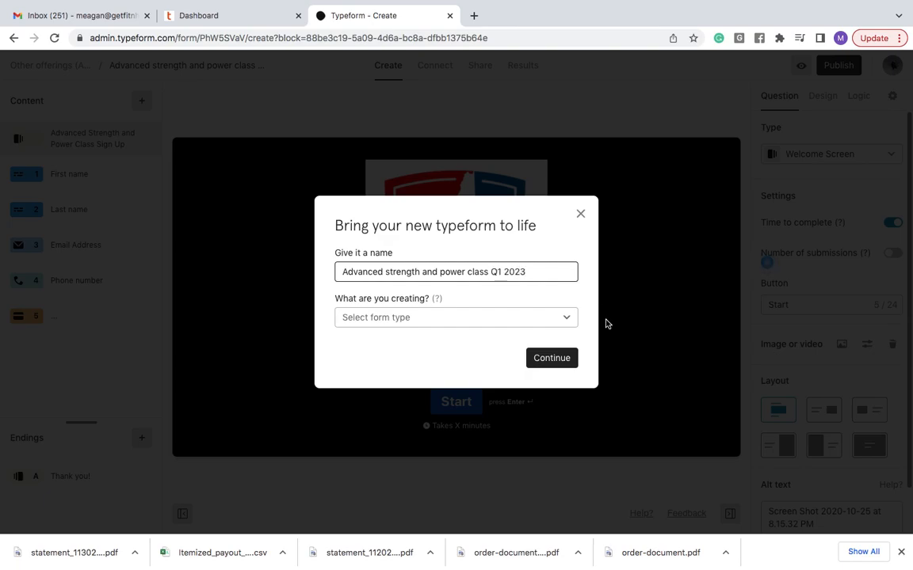
click(556, 362)
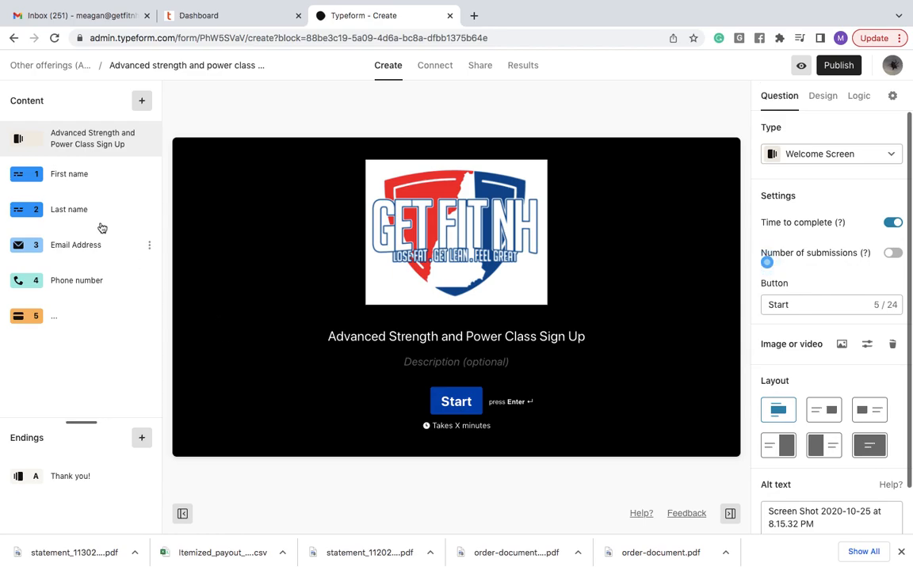
- Review the name, email, phone and $318 payment questions, then publish the form
click(78, 180)
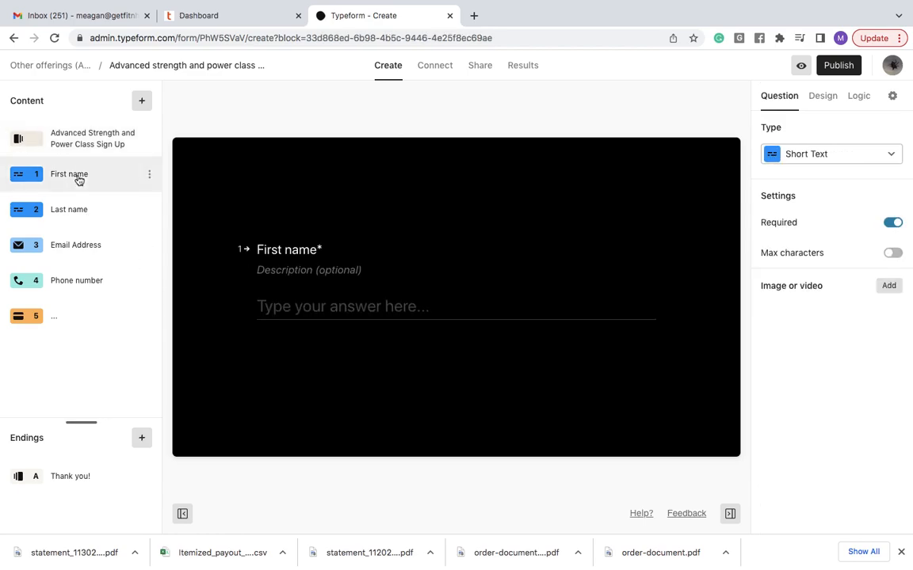
click(73, 210)
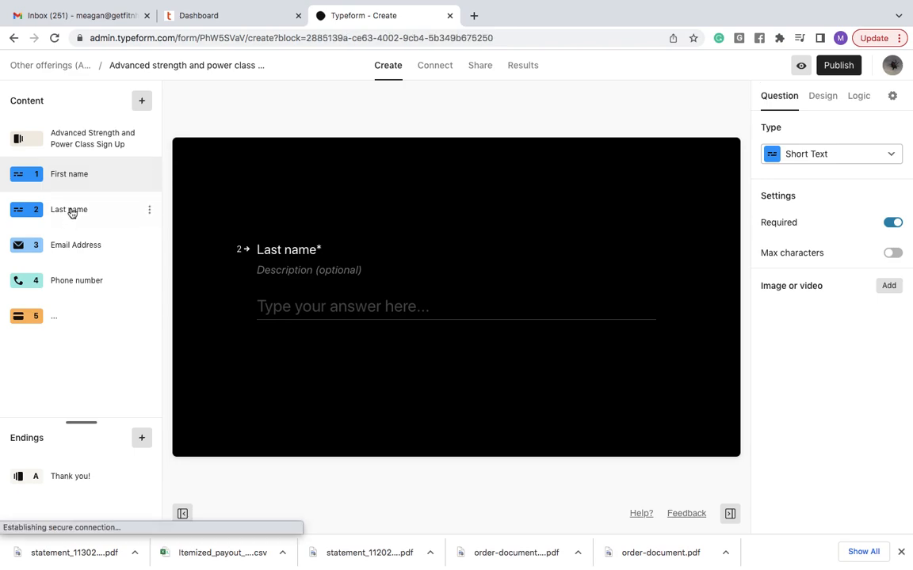
click(73, 247)
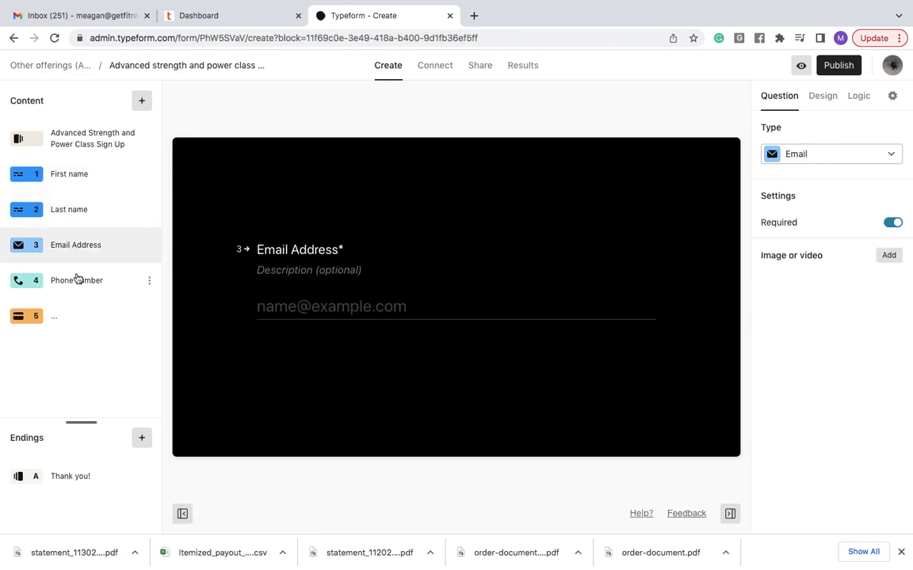
click(77, 279)
click(31, 317)
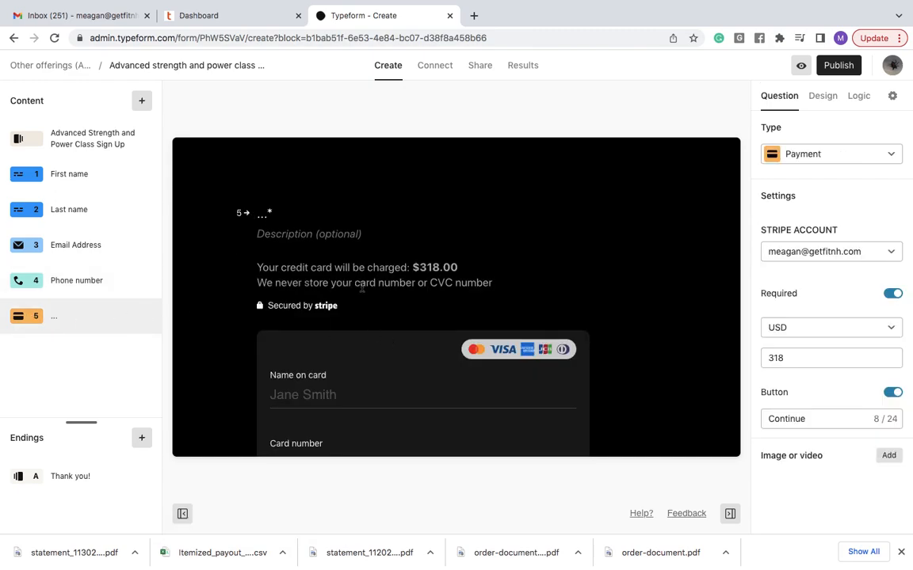
scroll(354, 321, down, 5)
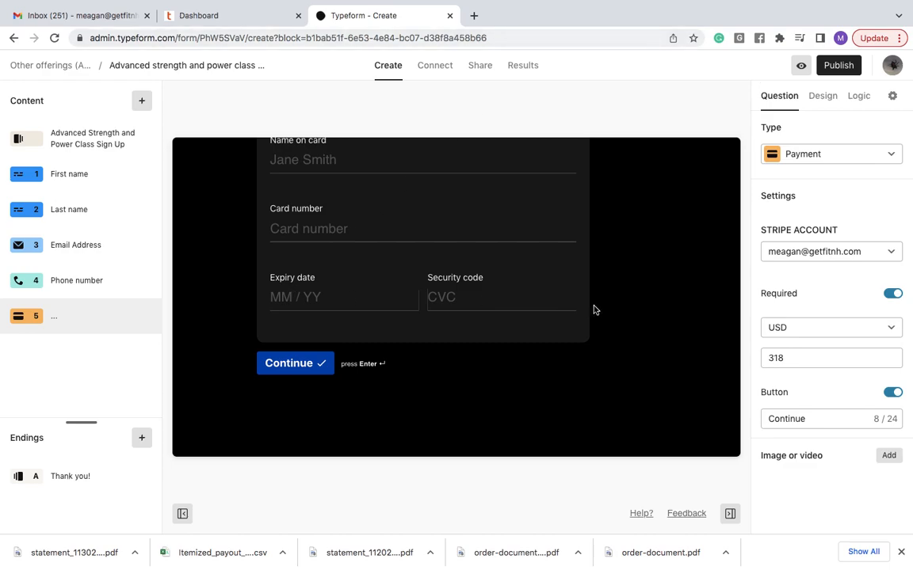
click(852, 68)
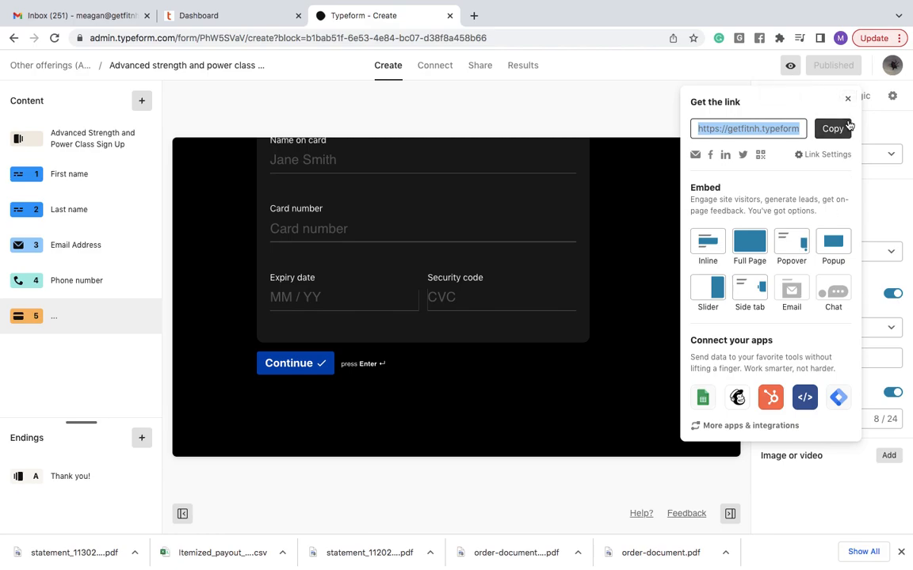
- Close the share-link panel and go to the form's Notifications settings
click(844, 97)
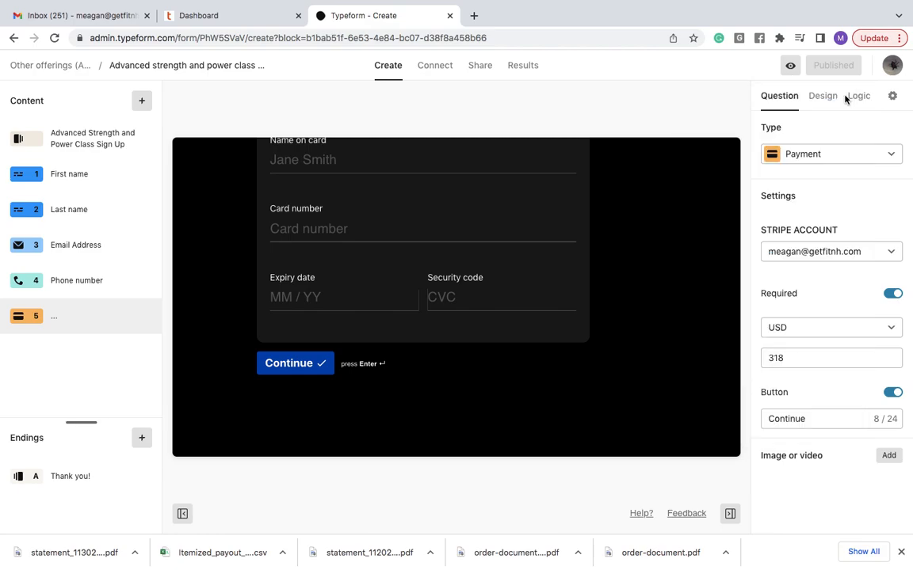
click(894, 97)
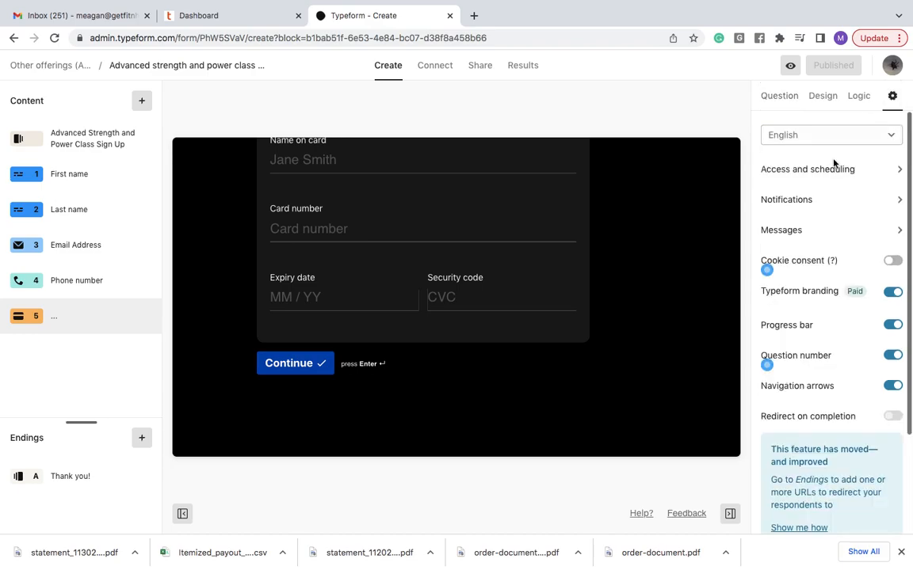
click(816, 206)
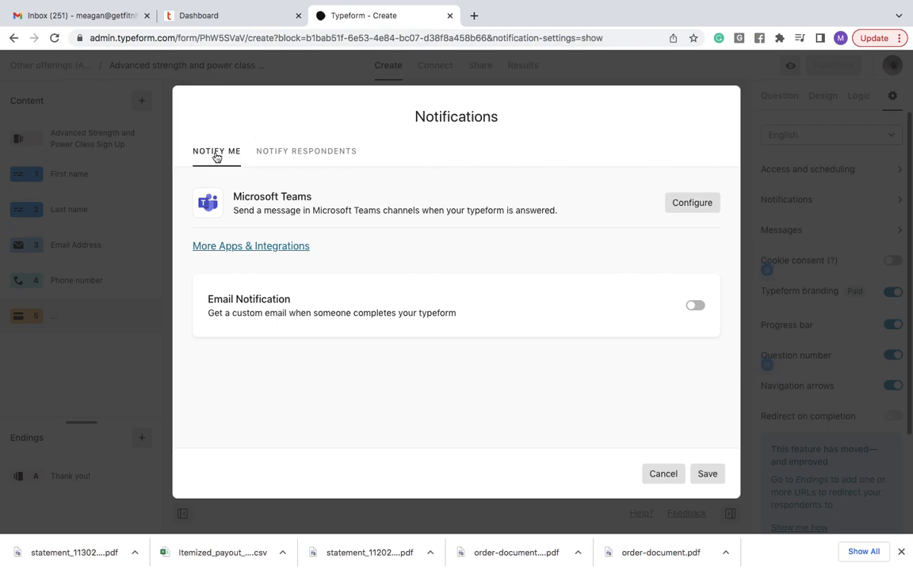
- Enable email notifications, replacing the default address with four team email addresses, and save
click(696, 306)
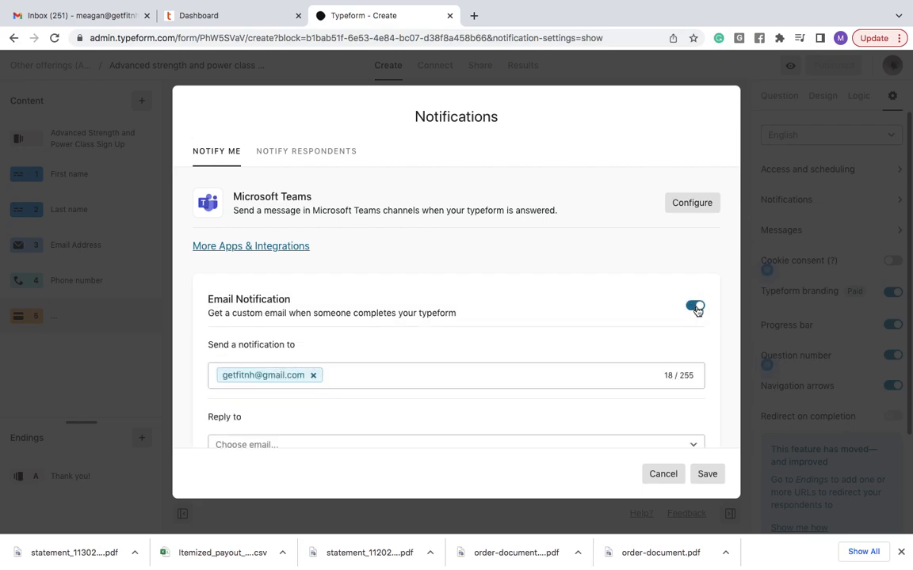
click(313, 376)
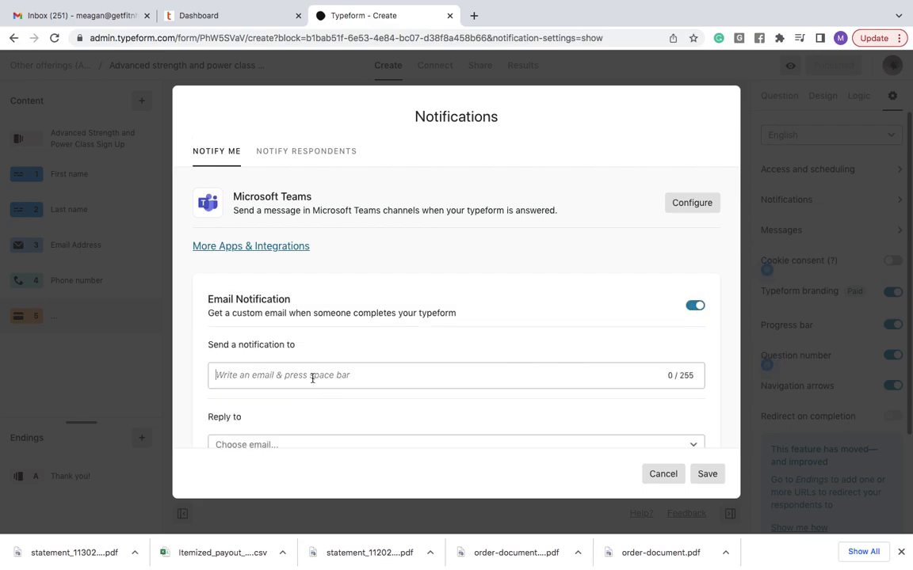
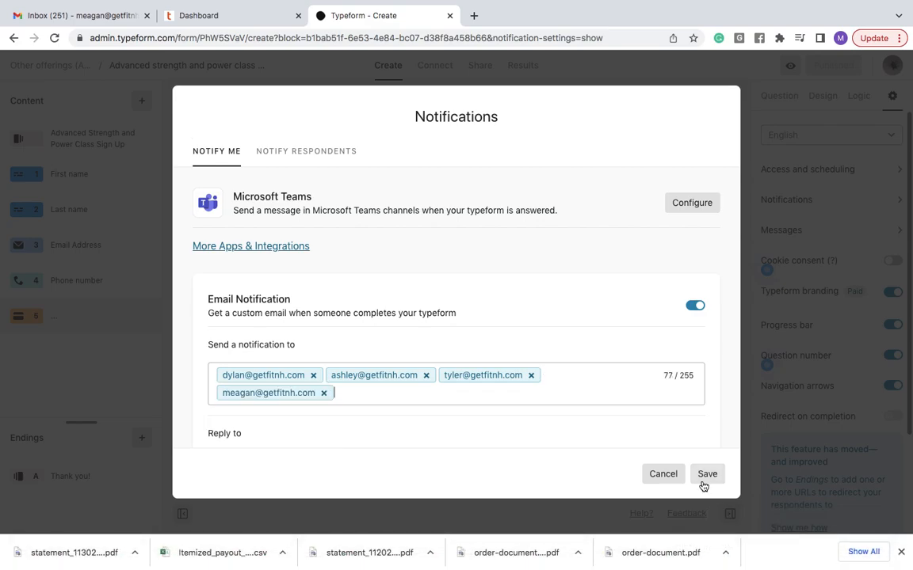
click(702, 483)
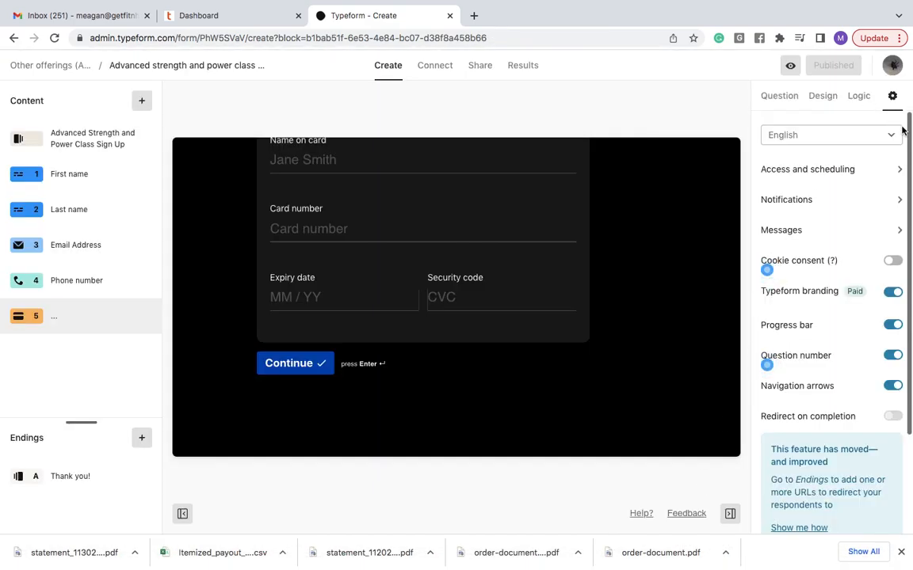
- Republish the updated form, close the link panel, and go to the Connect integrations page
click(842, 96)
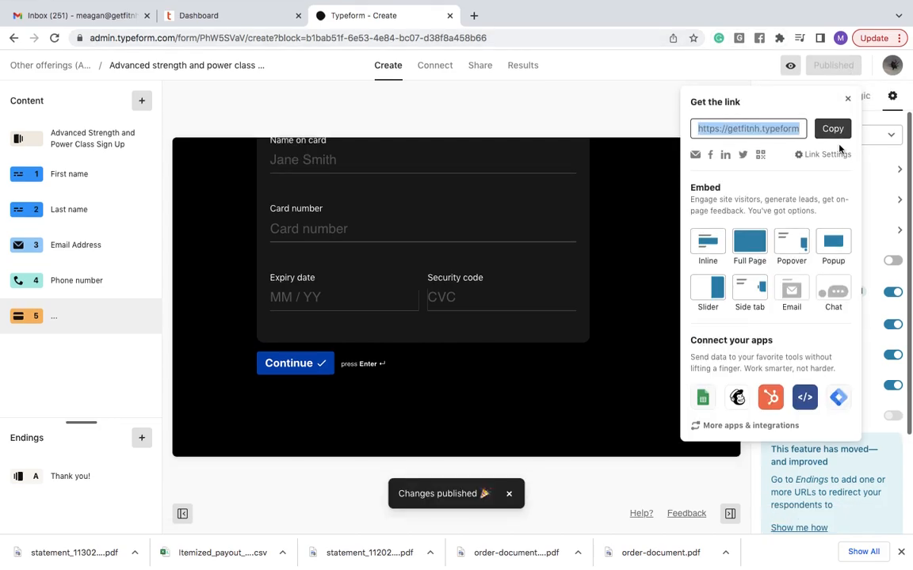
click(847, 98)
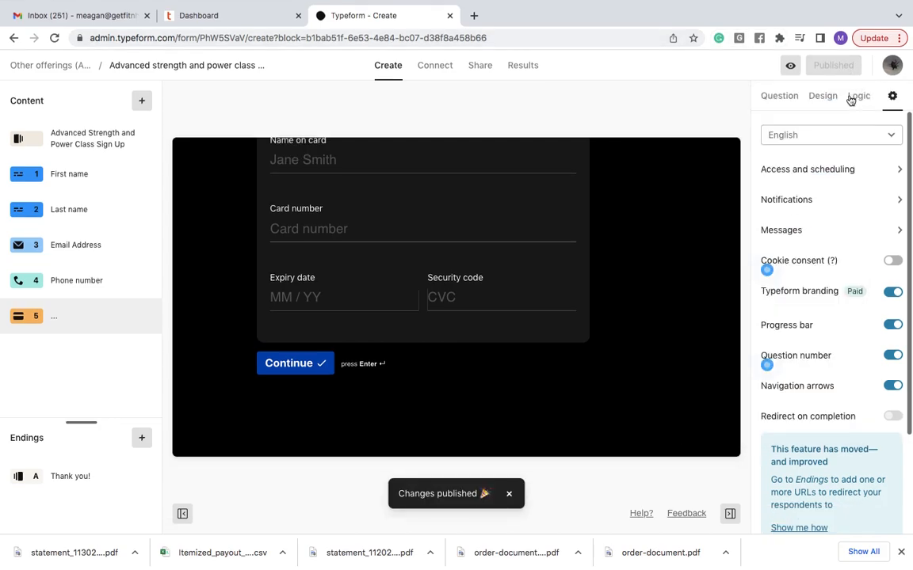
click(433, 66)
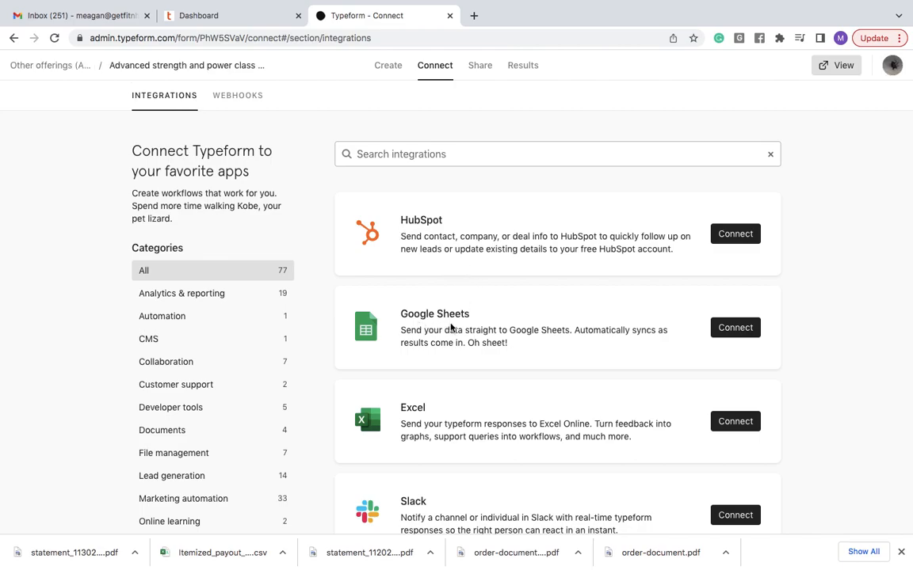
- Start the Google Sheets connection and authorize Typeform with the chosen Google account
click(734, 329)
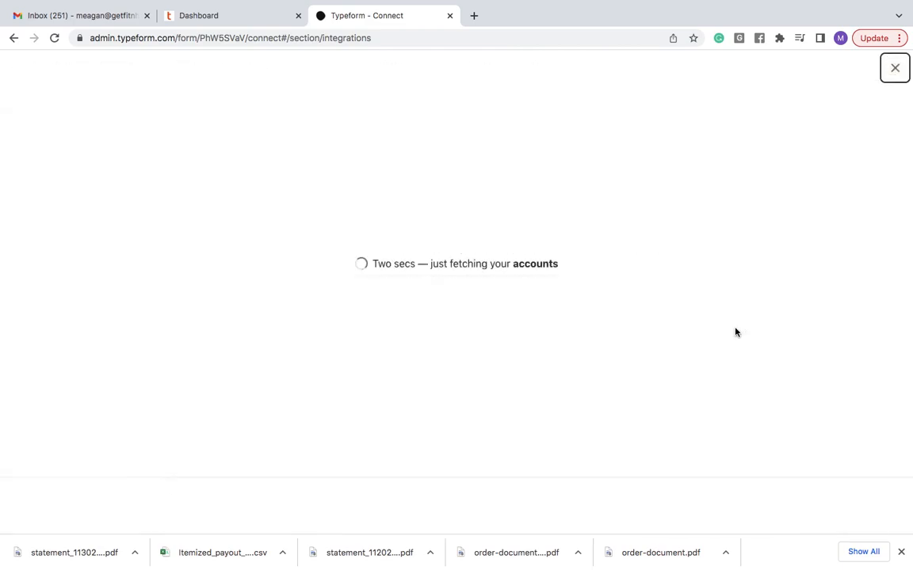
click(371, 333)
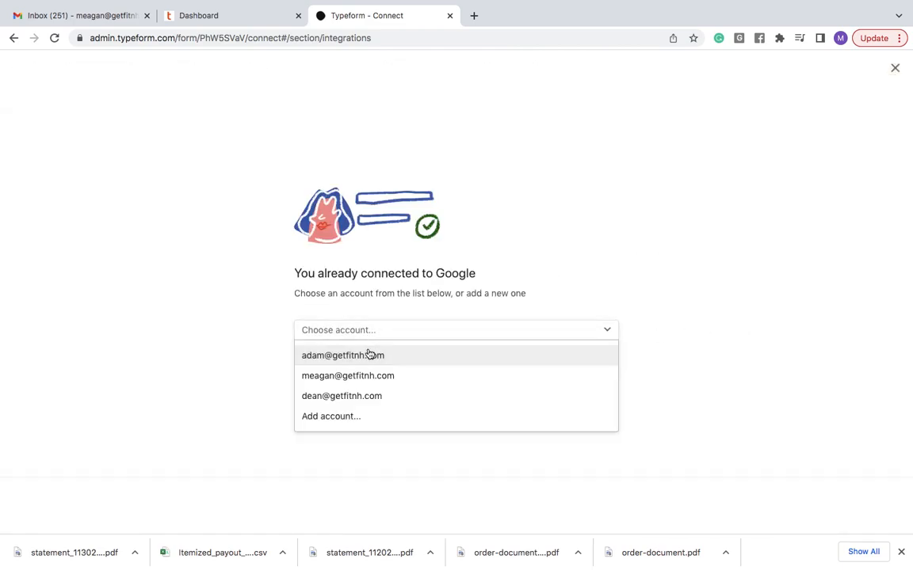
click(355, 375)
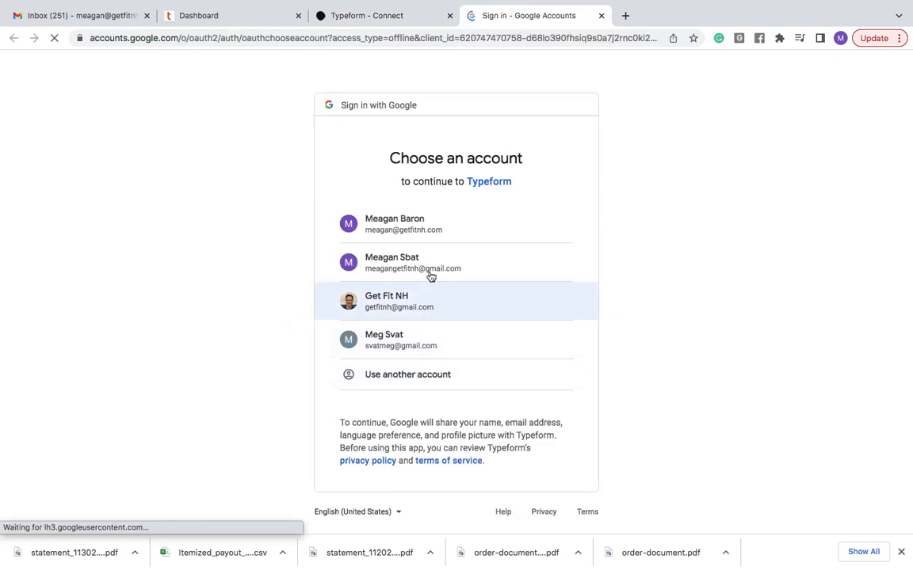
click(428, 231)
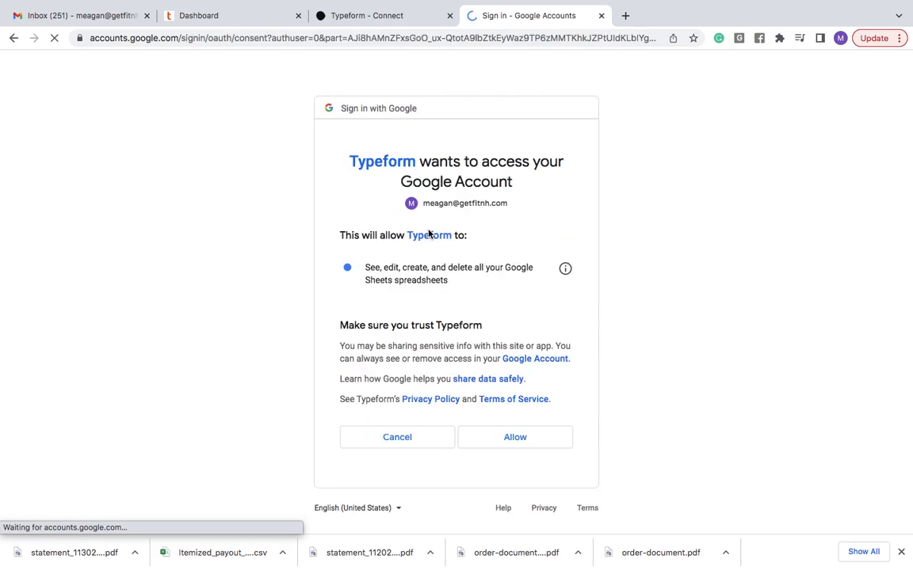
click(513, 437)
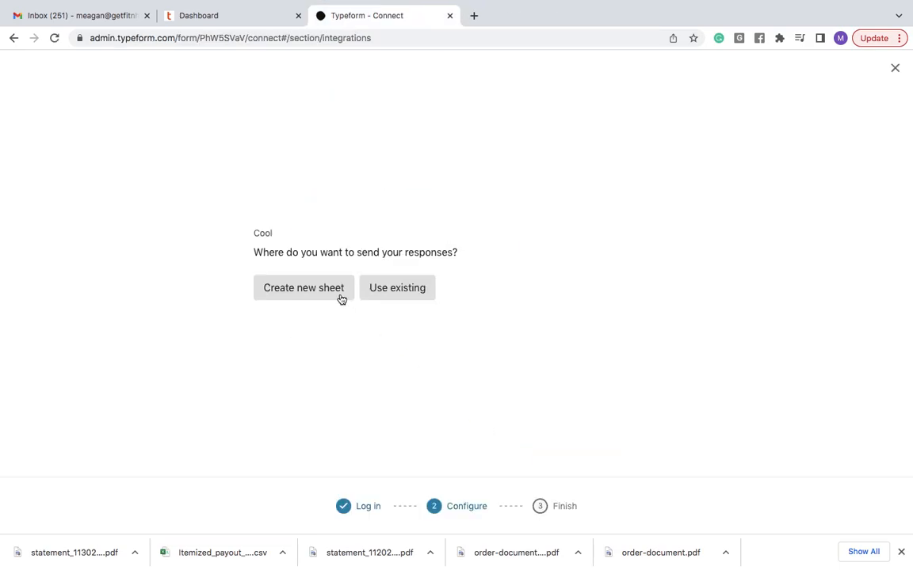
- Send responses to a new spreadsheet named 'Q1 2023 Power Class' and activate the integration
click(296, 287)
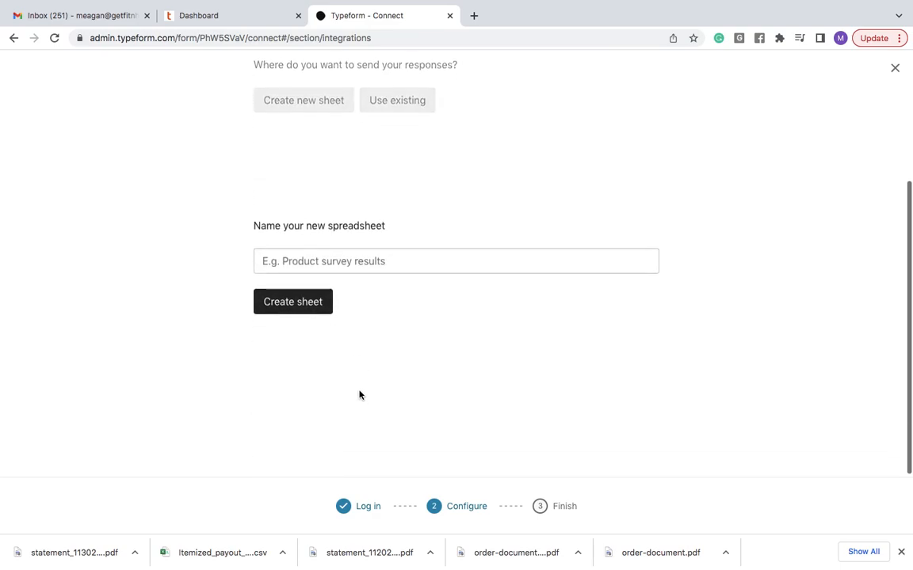
click(299, 259)
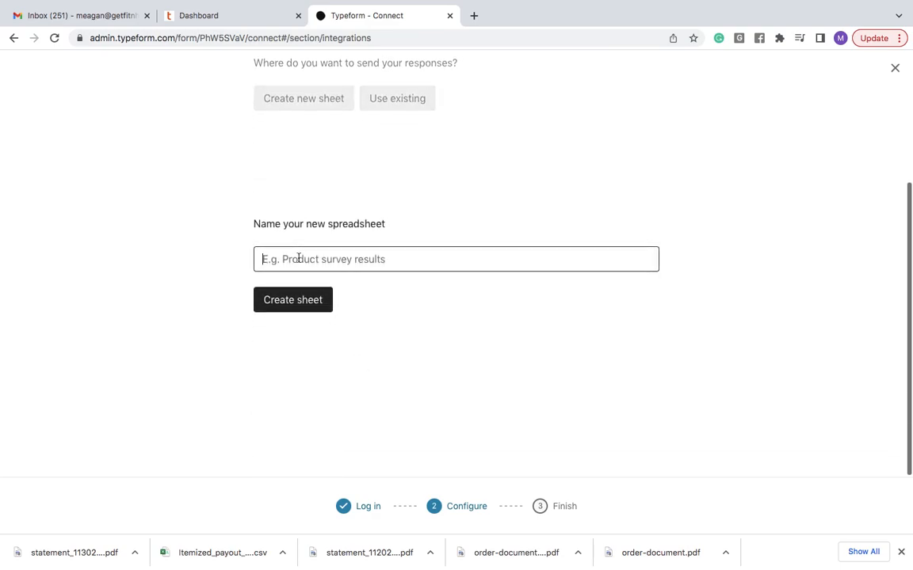
text(Q1 2023 Power Class)
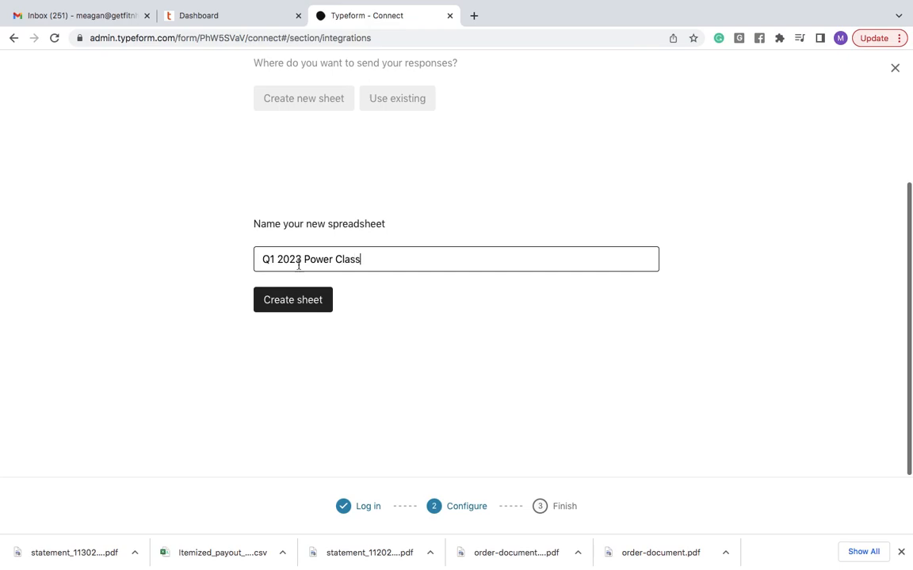
click(297, 306)
click(334, 363)
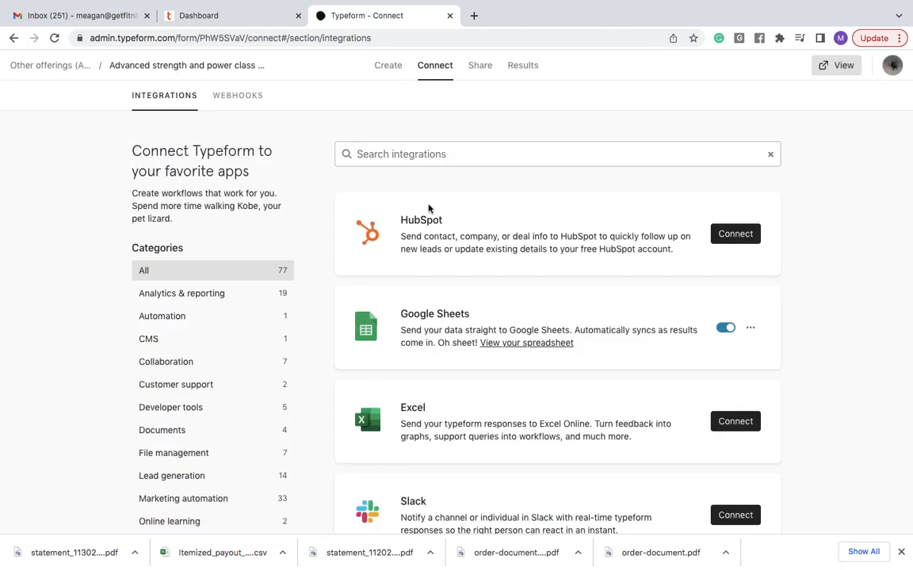
click(483, 69)
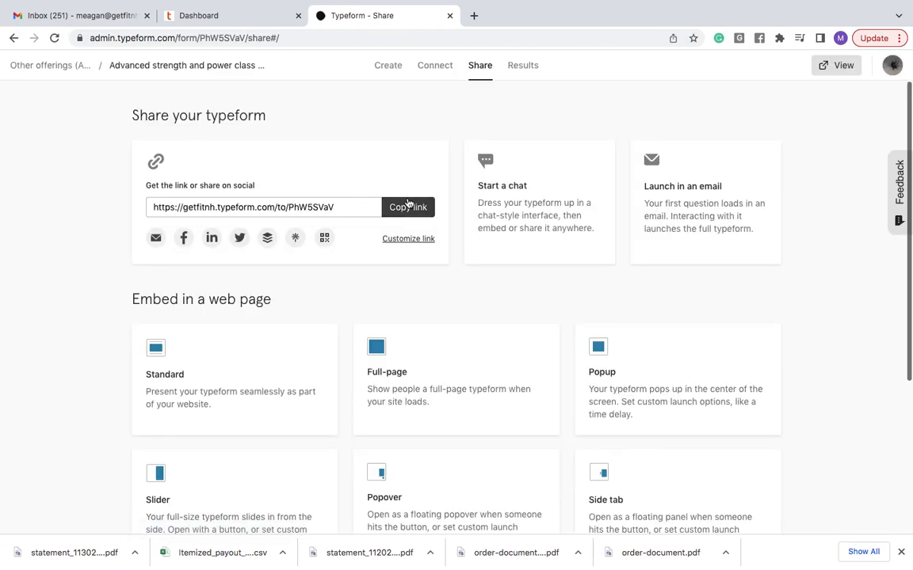
- Copy the form's public link from the Share page
click(406, 206)
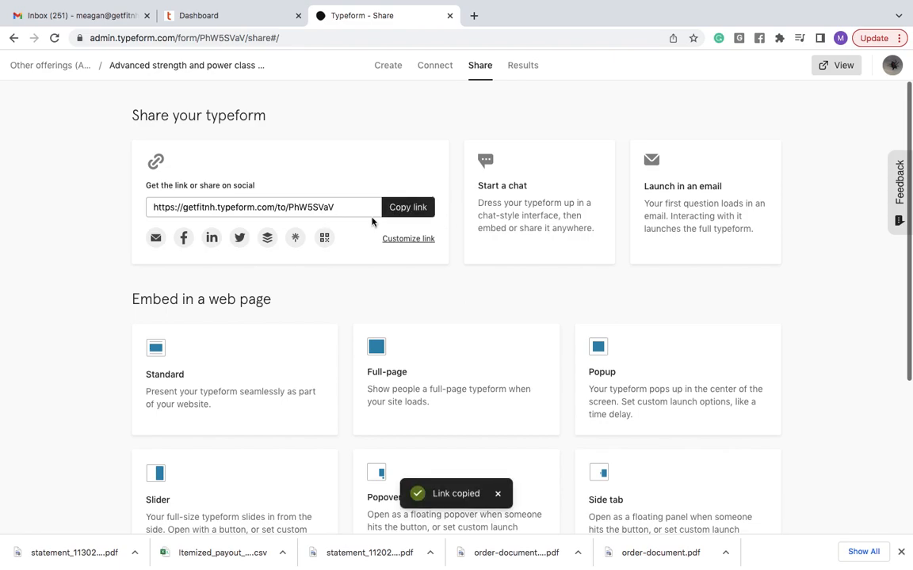
click(405, 208)
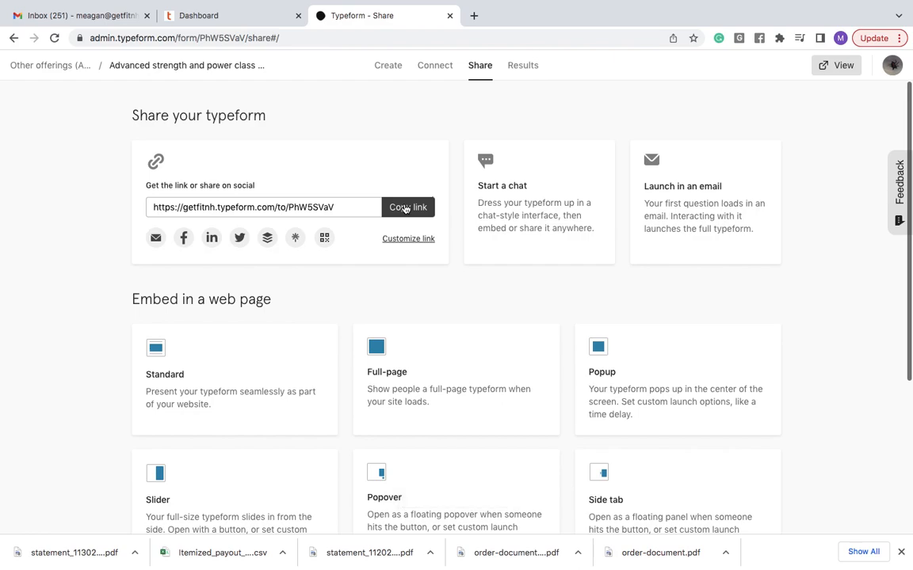
- Load the copied form link in a new browser tab
click(475, 17)
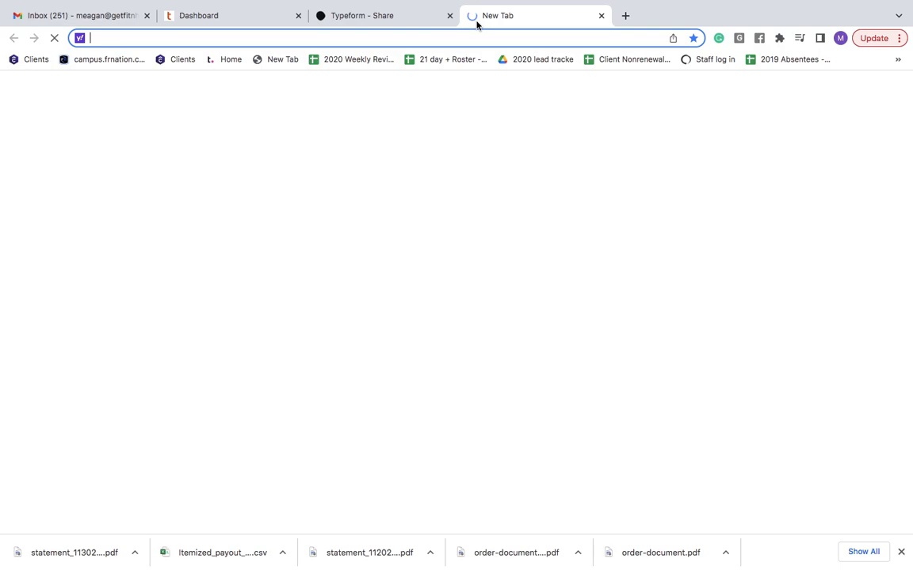
key(super+v)
key(Return)
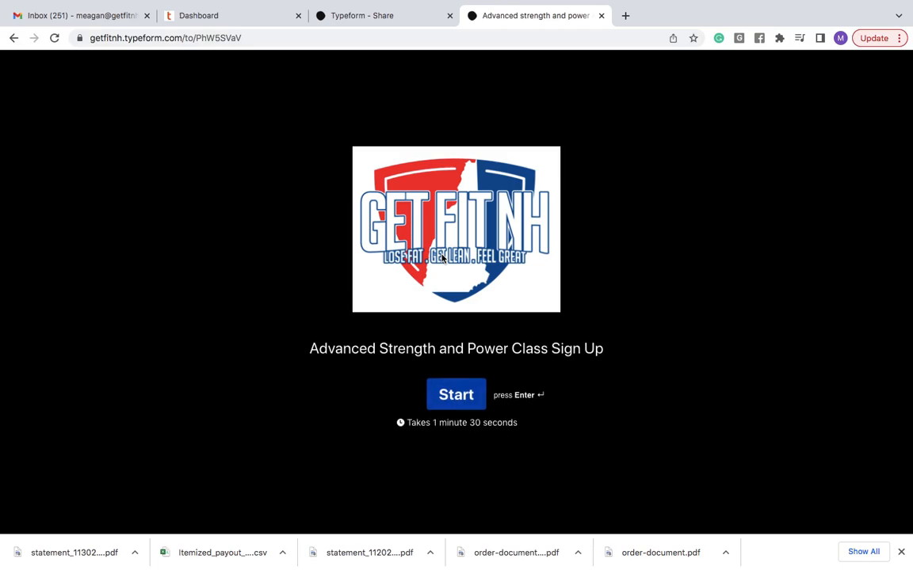
- Fill the live form with a test first name, last name, email and phone number
click(469, 396)
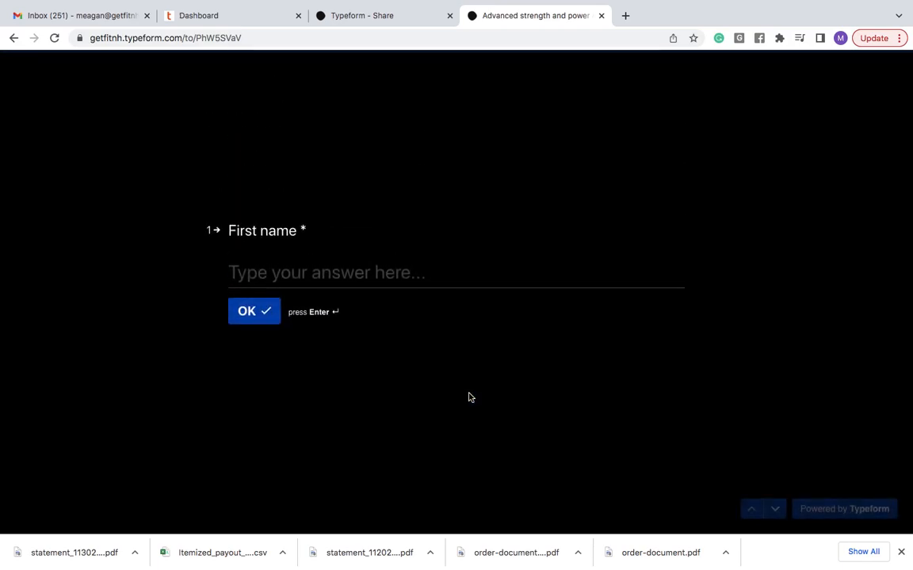
key(Return)
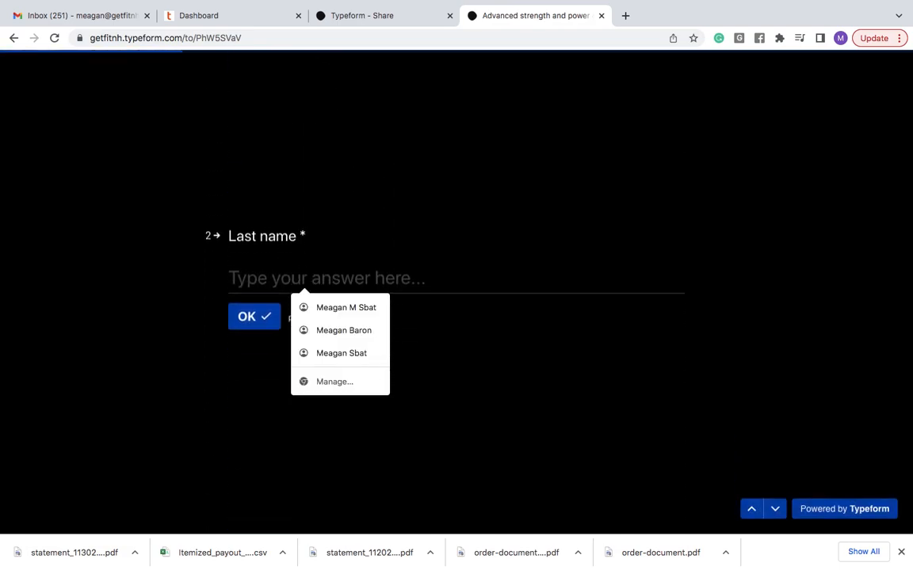
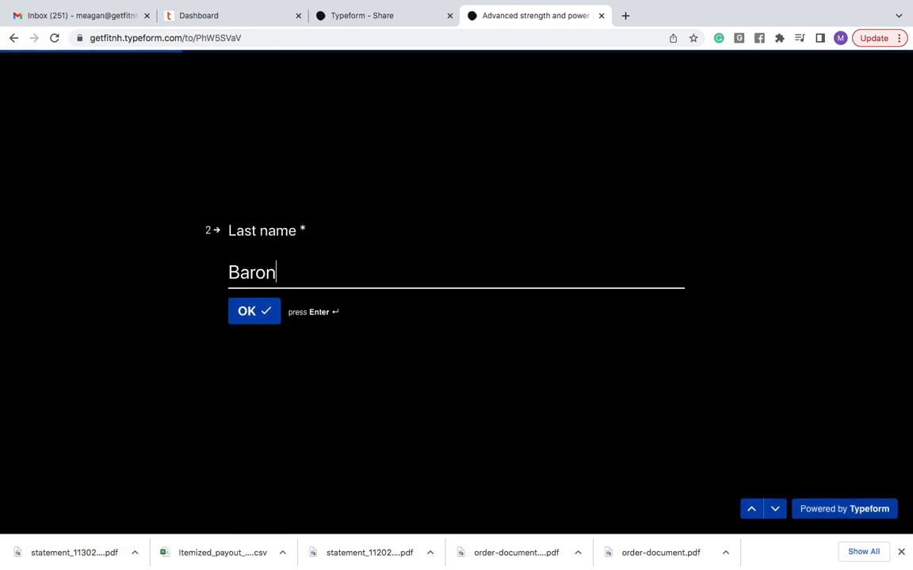
key(Return)
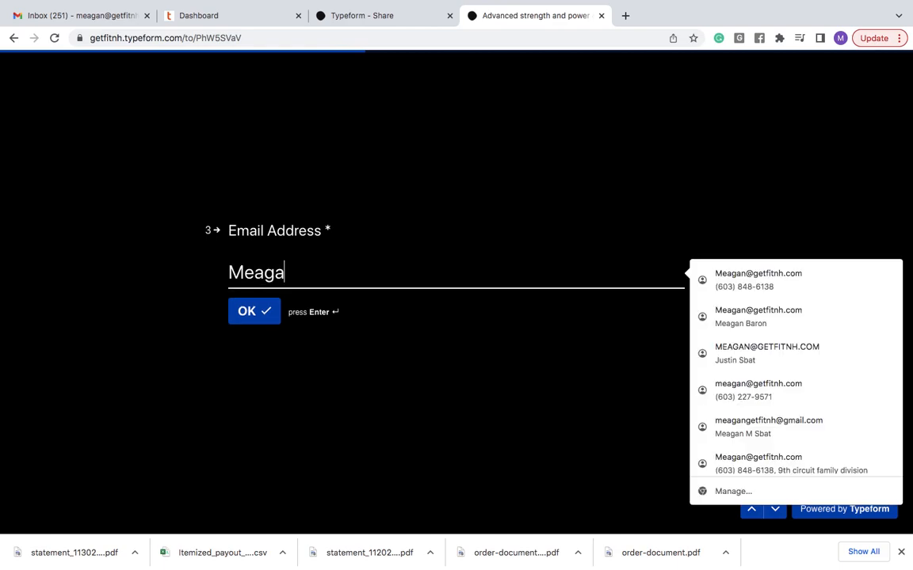
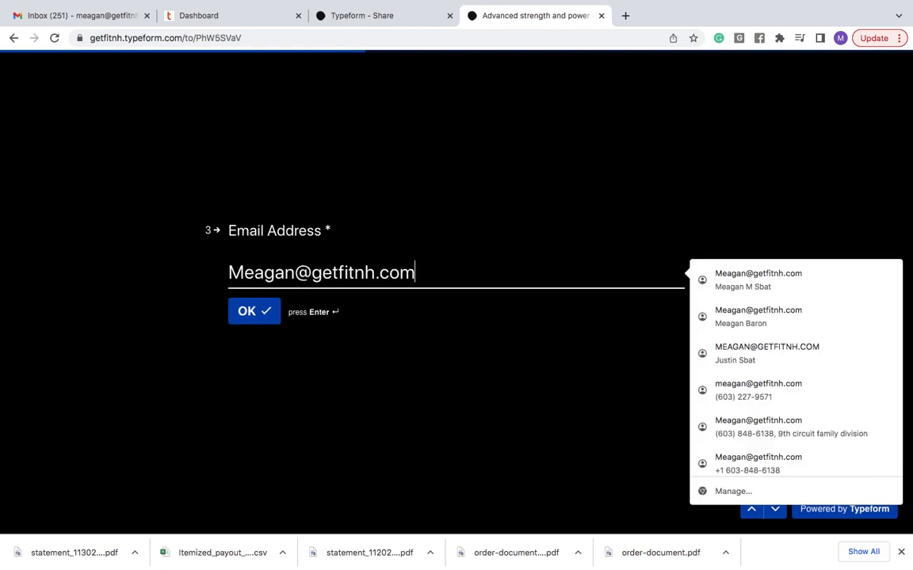
key(Return)
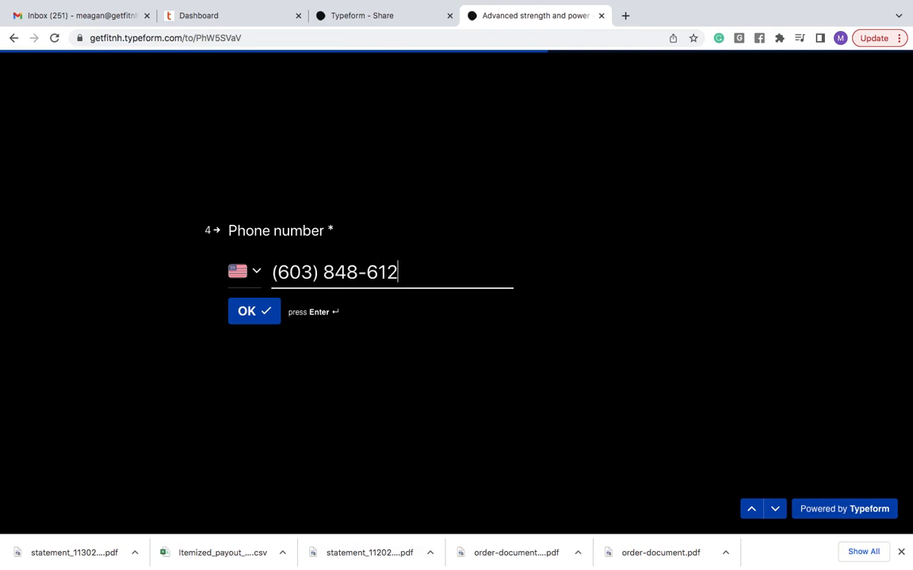
key(Return)
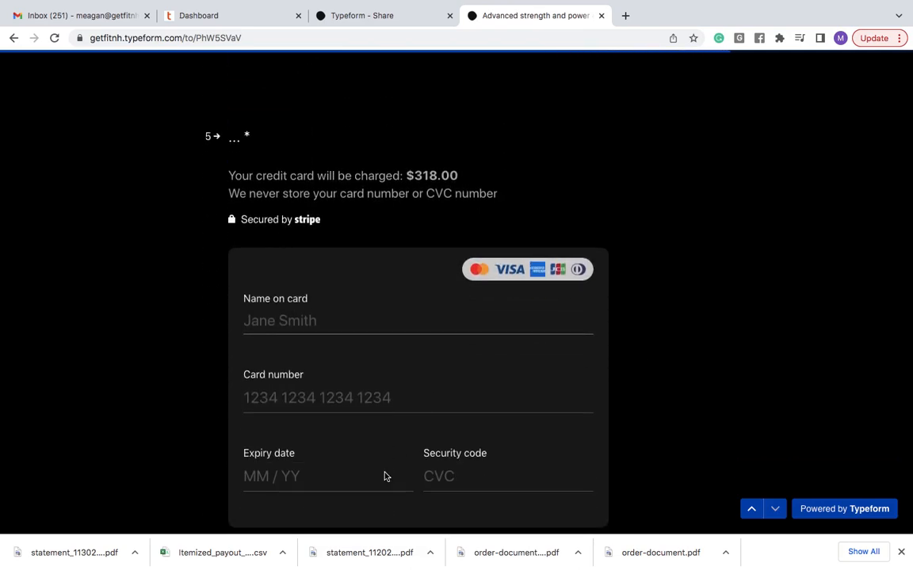
- Review the $318.00 card payment step, then close the live form tab
scroll(309, 398, down, 3)
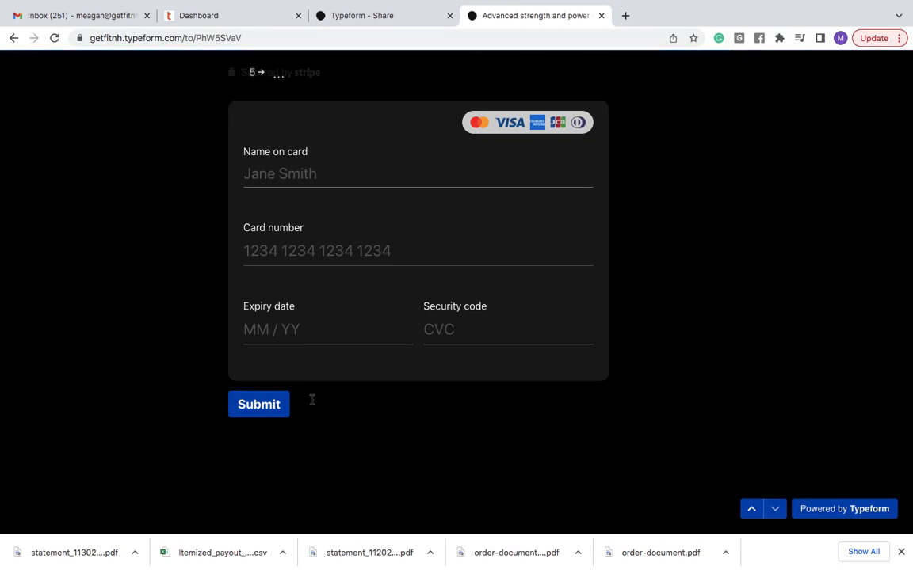
scroll(314, 399, up, 5)
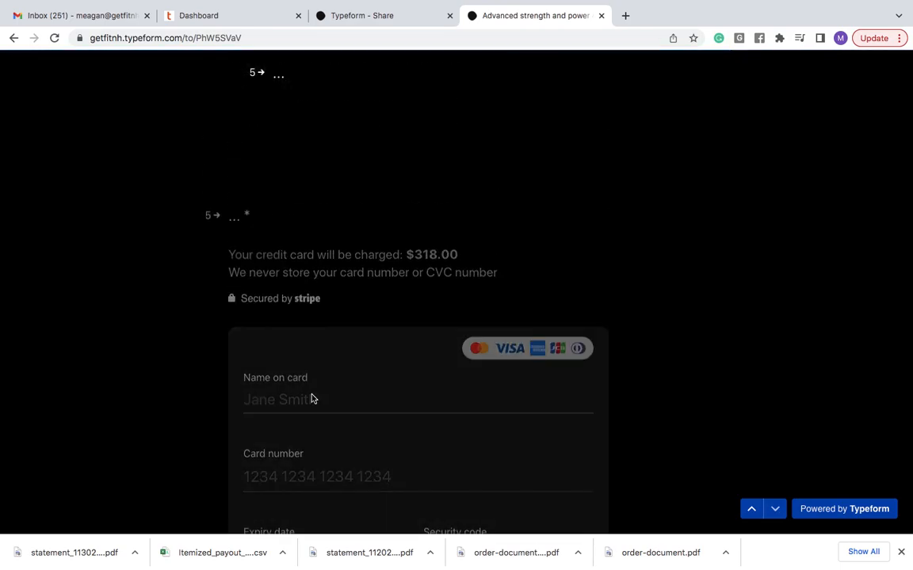
scroll(314, 399, down, 3)
scroll(312, 400, down, 5)
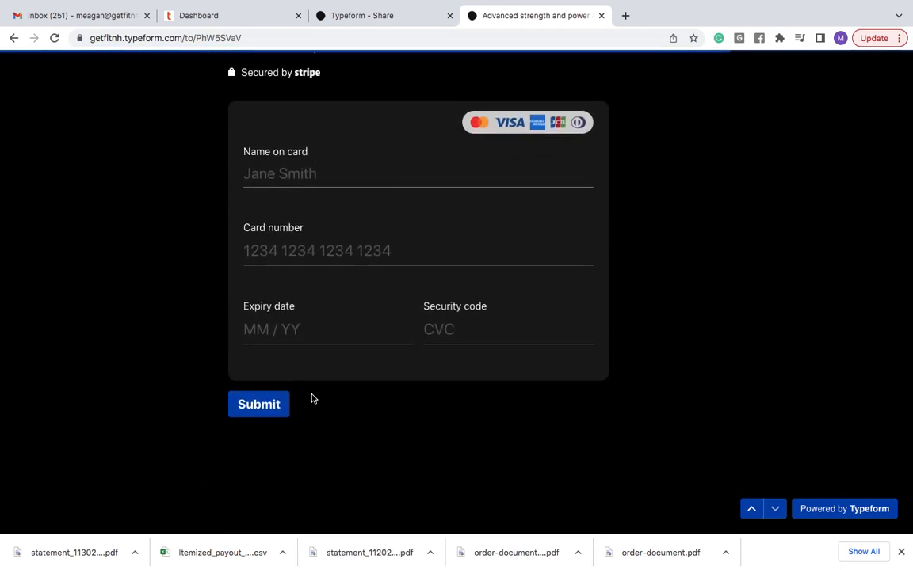
scroll(312, 397, down, 1)
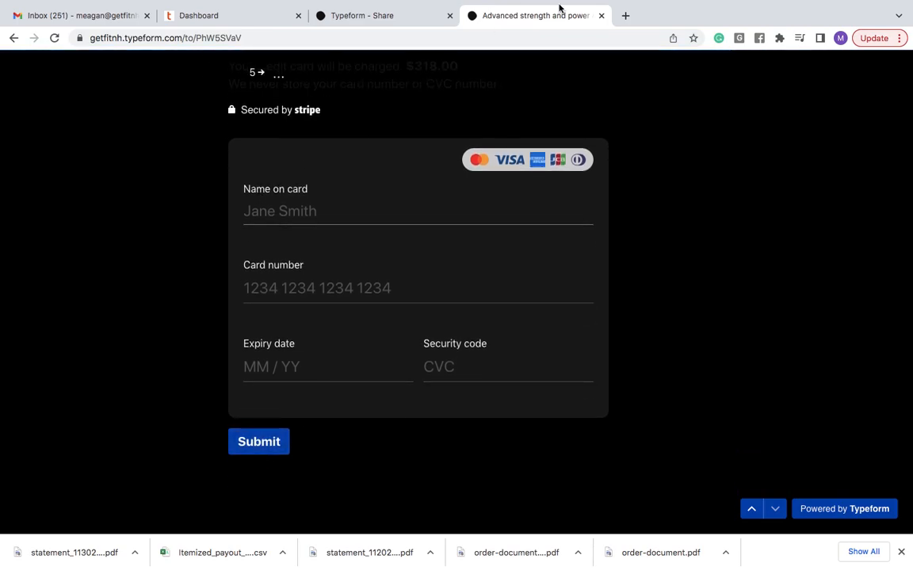
click(601, 15)
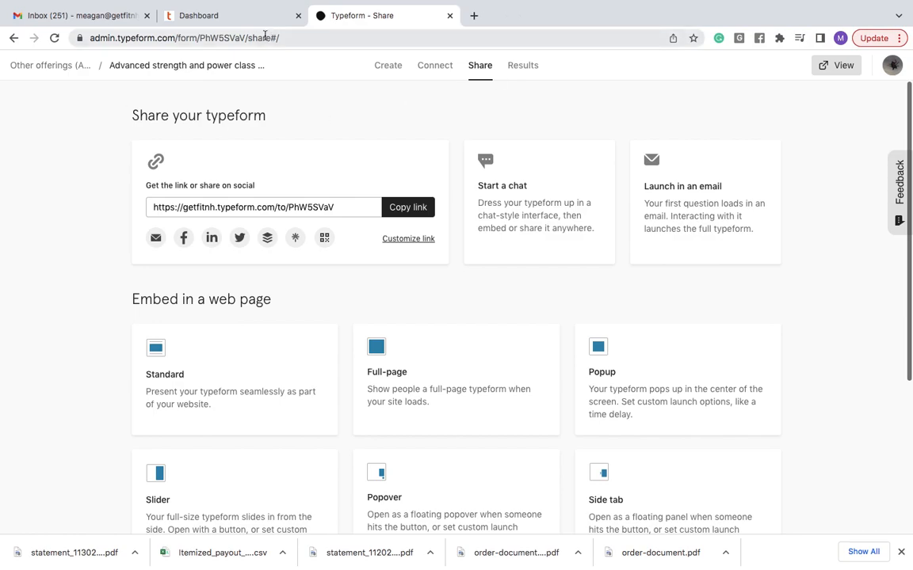
- In the S3 workspace, duplicate the 2022 S3 Sign Up form and open the new copy
click(35, 71)
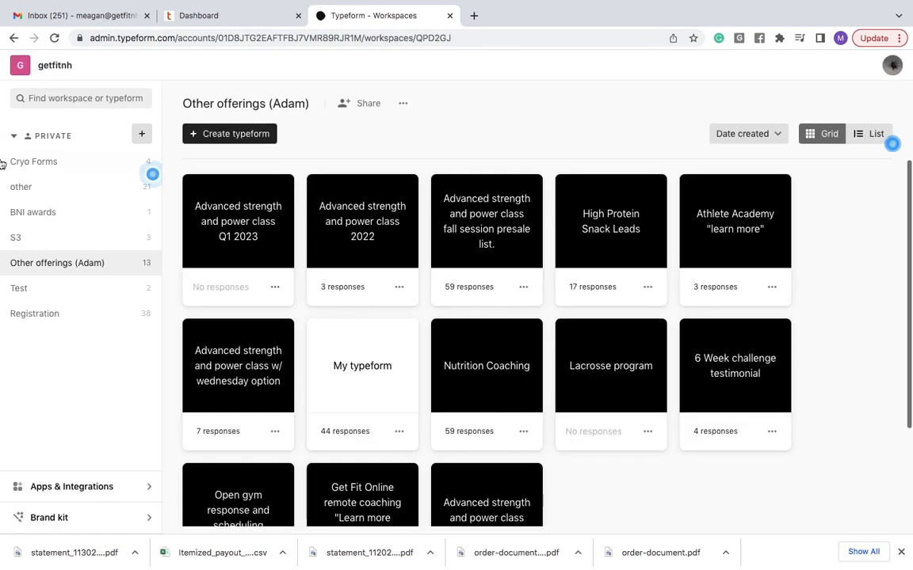
click(32, 242)
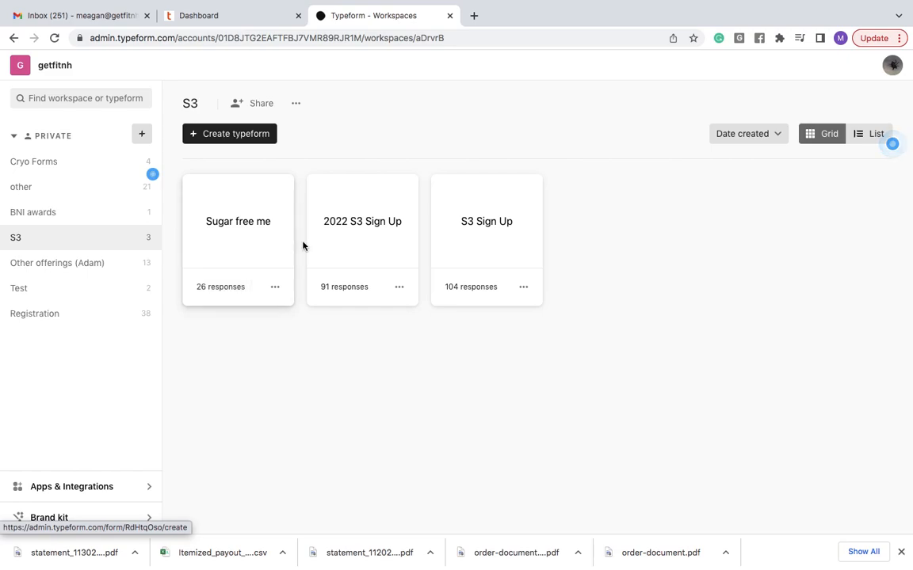
click(401, 290)
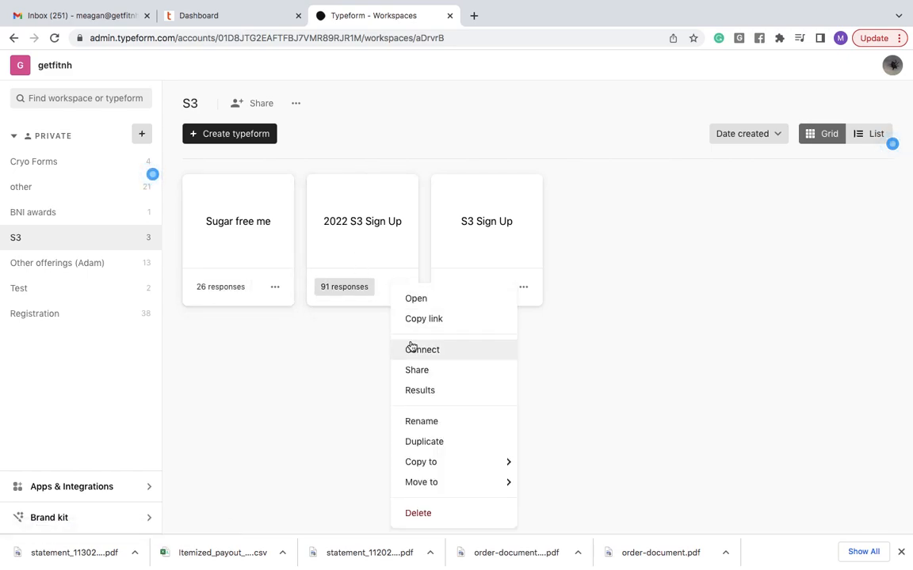
click(421, 442)
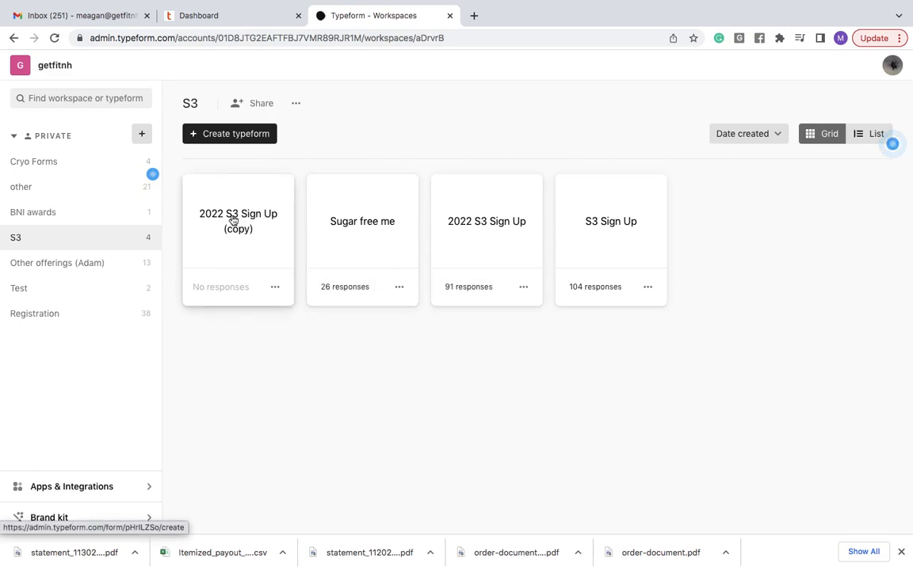
click(235, 219)
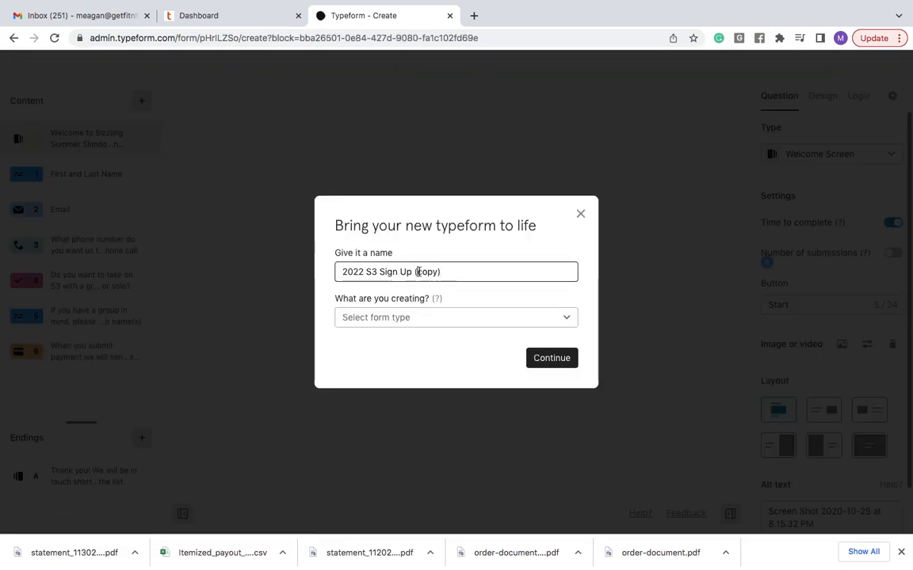
- Replace the copied form's name with 'test' and confirm it
triple_click(418, 271)
text(trs)
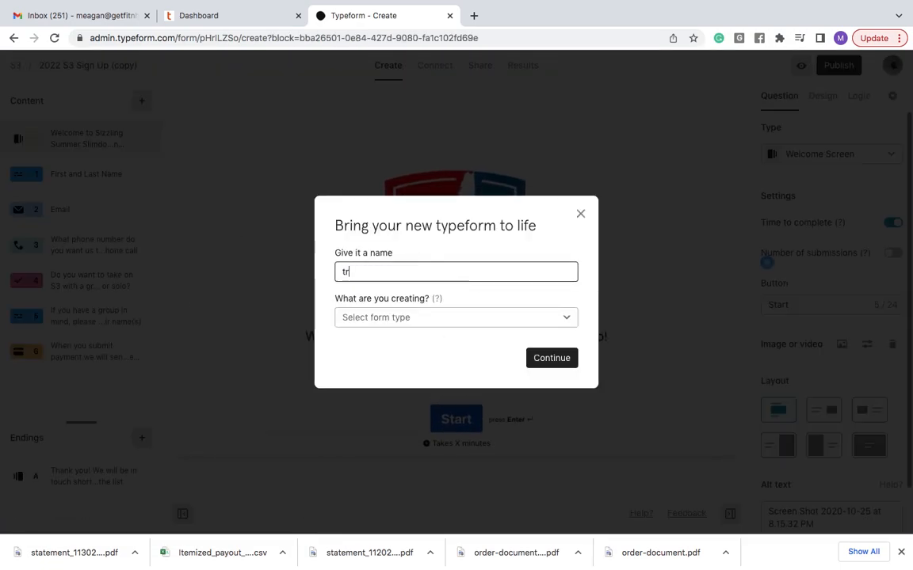
click(564, 363)
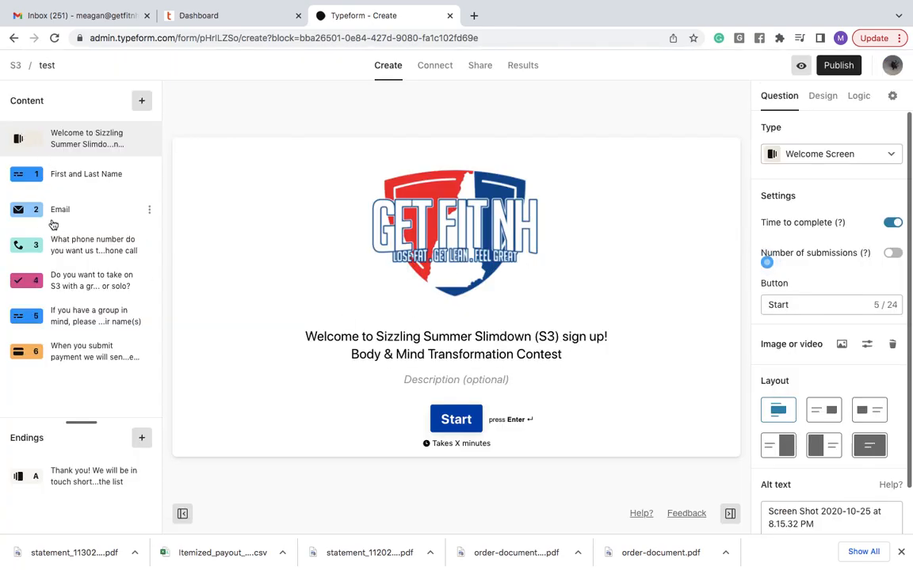
- Check the phone number question's options and the $67 payment question, then return to S3
click(57, 248)
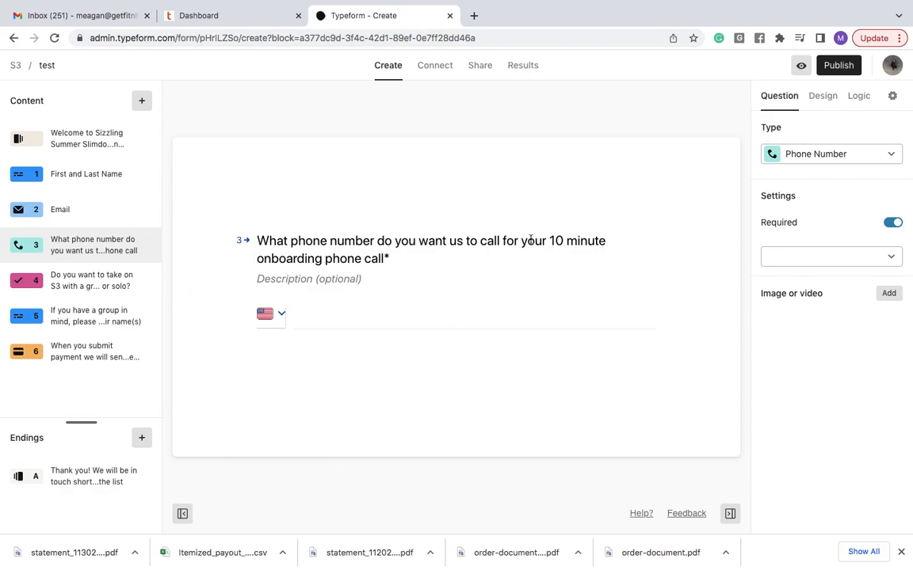
click(146, 246)
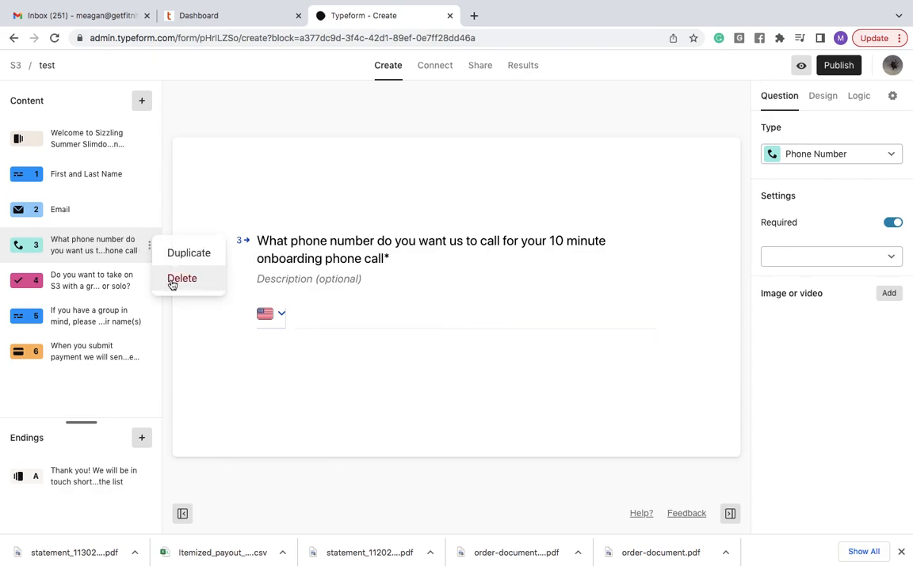
click(91, 393)
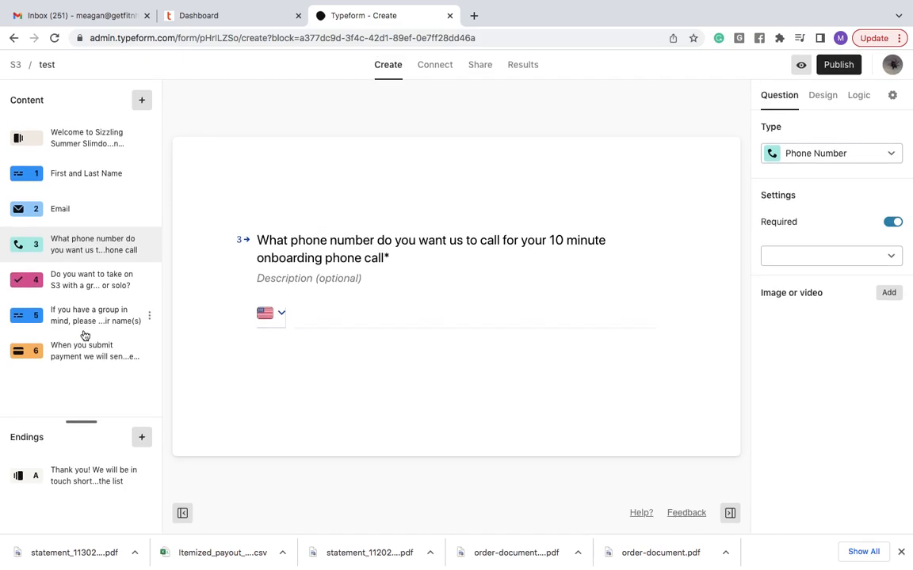
click(84, 353)
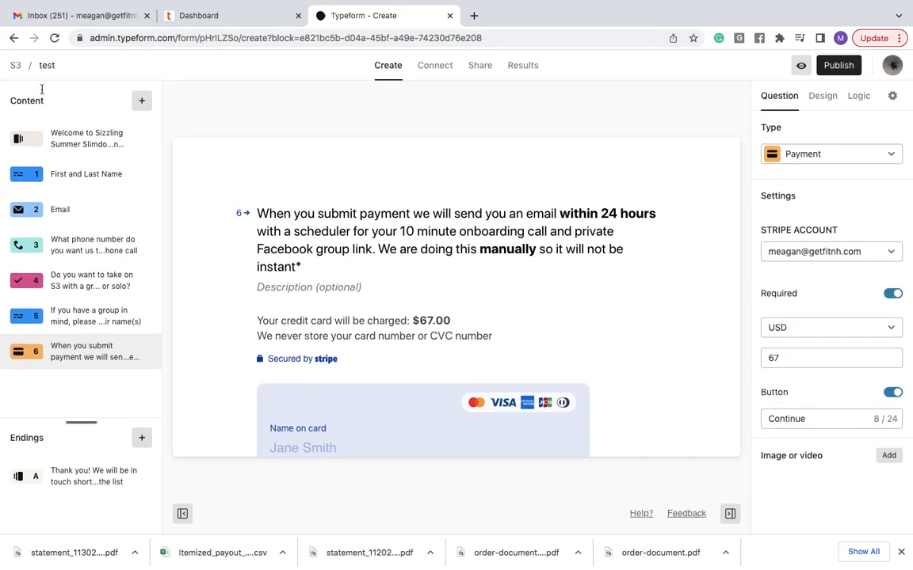
click(14, 66)
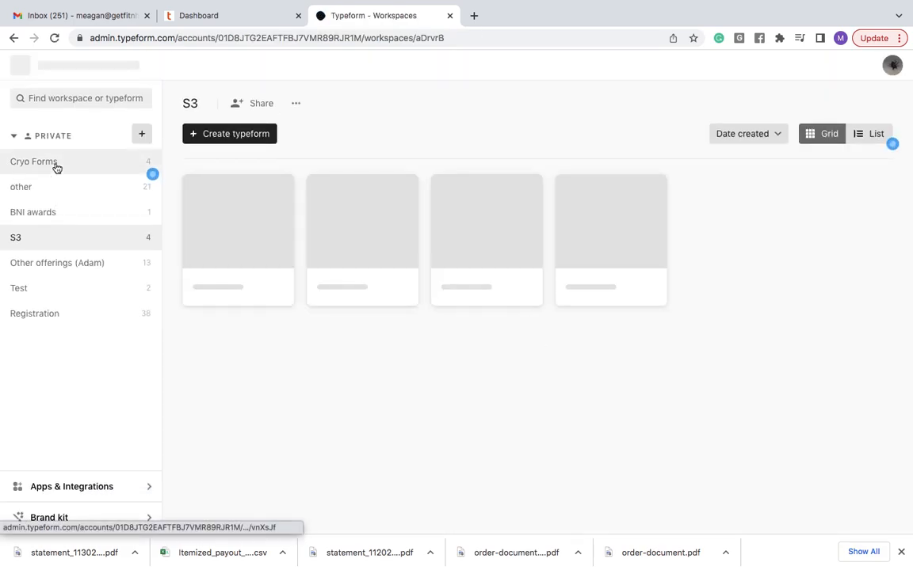
- Open the 'other' workspace, scroll to Dylan Shirt, and view then dismiss its options twice
click(49, 190)
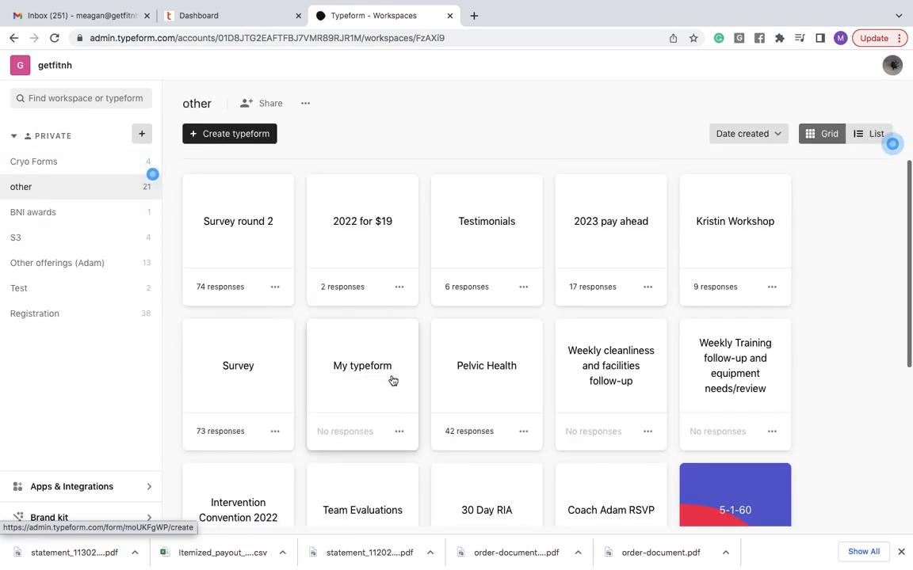
scroll(392, 382, down, 5)
scroll(391, 379, down, 4)
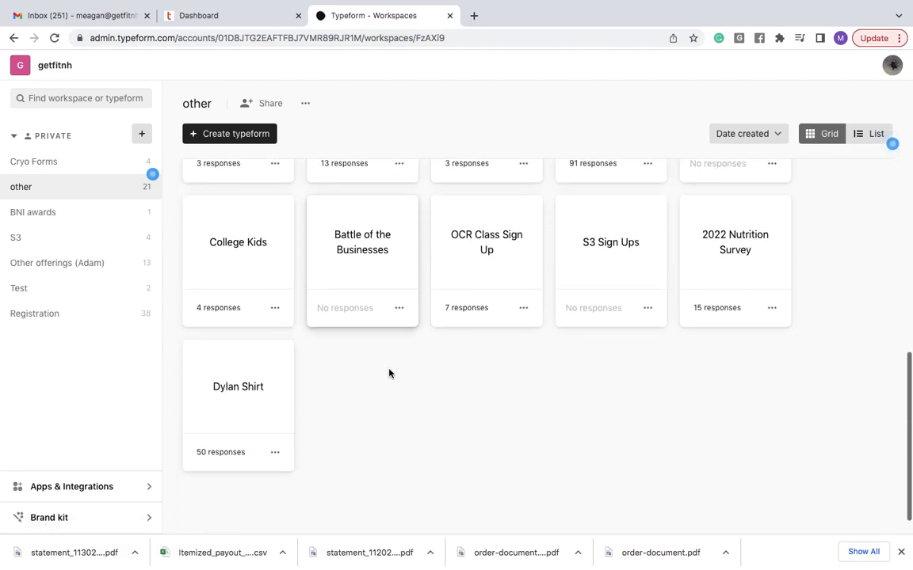
click(275, 453)
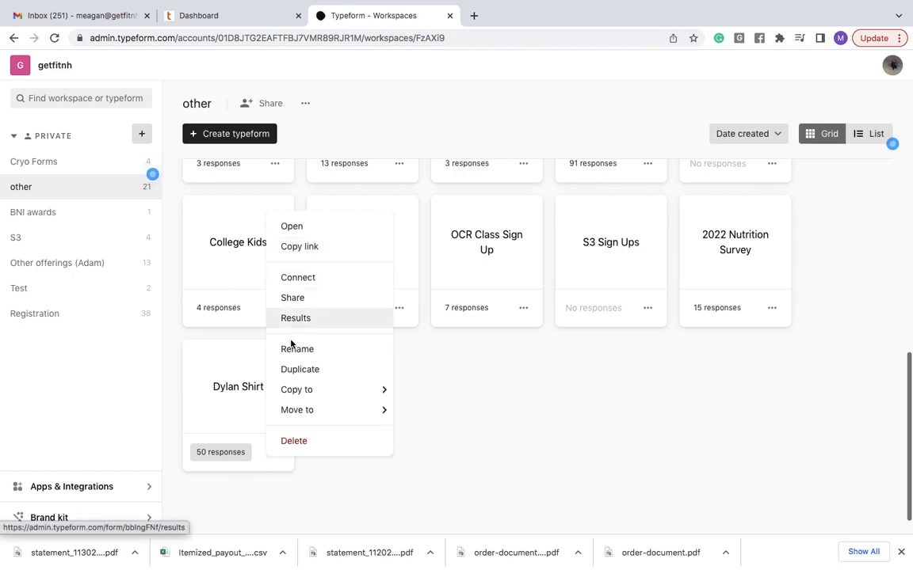
click(288, 374)
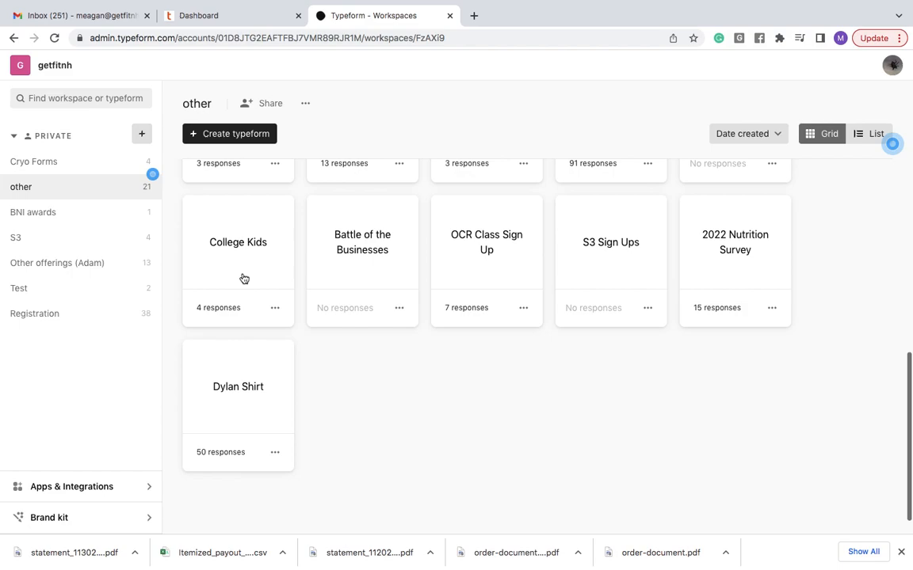
click(275, 452)
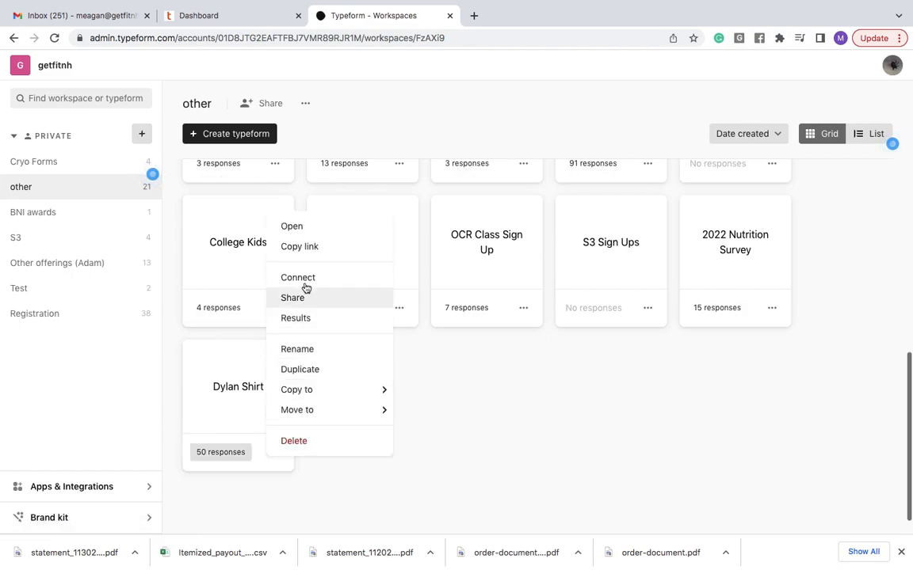
click(299, 369)
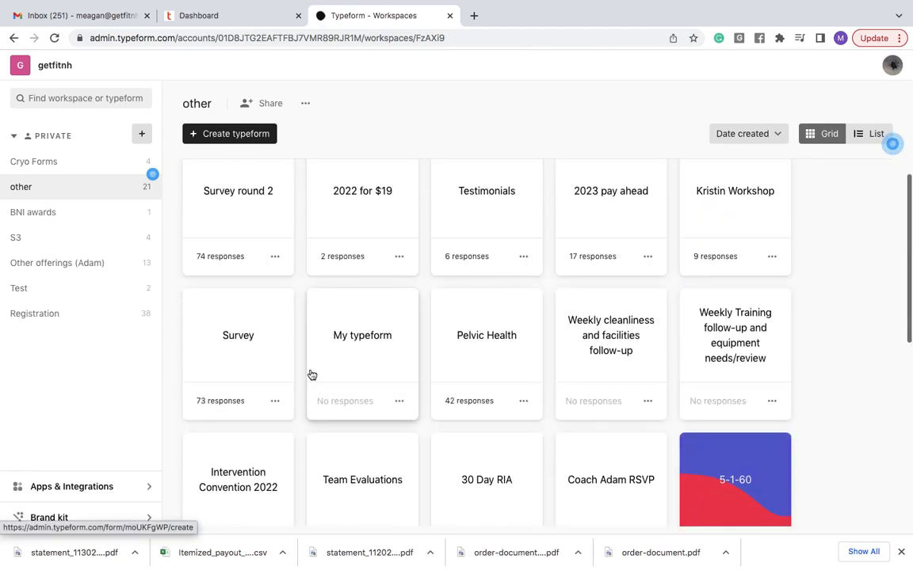
scroll(312, 375, down, 5)
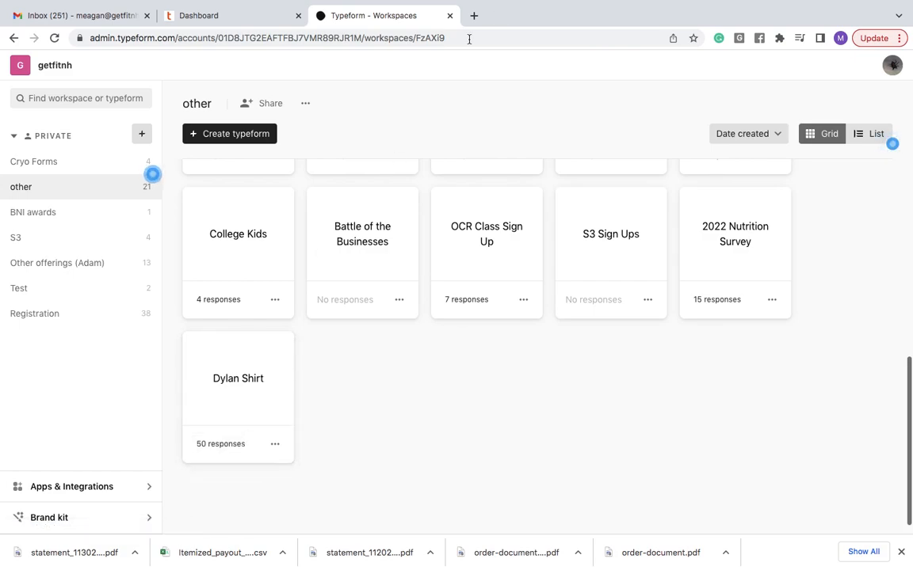
mouse_move(506, 2)
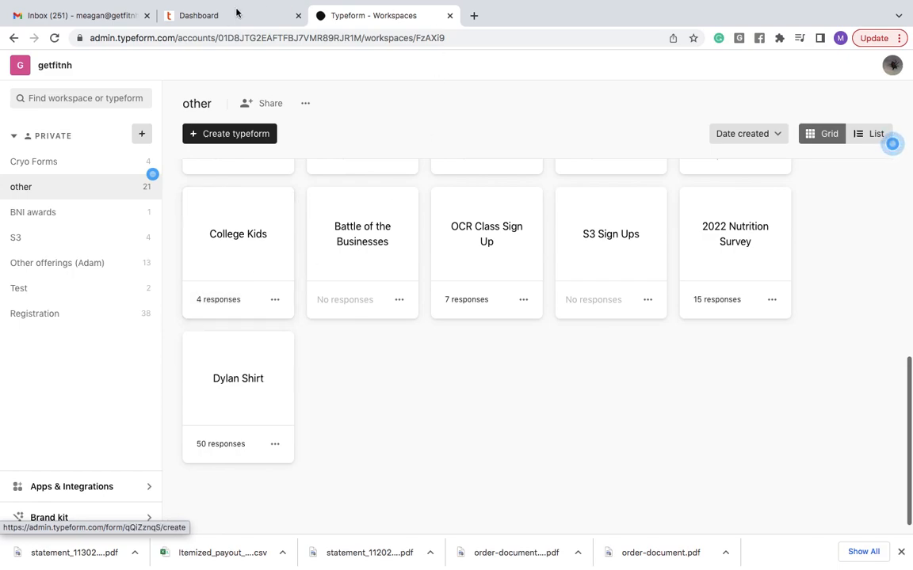
mouse_move(629, 4)
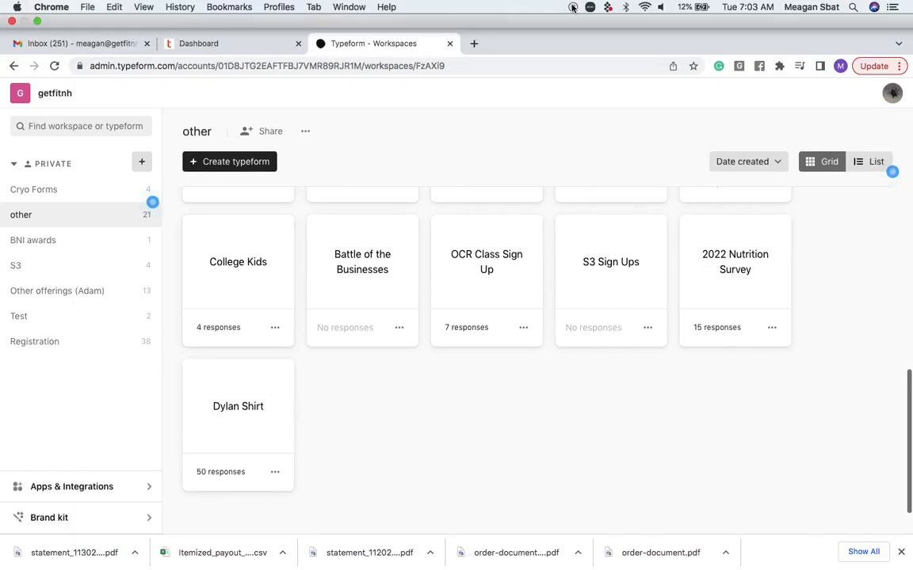